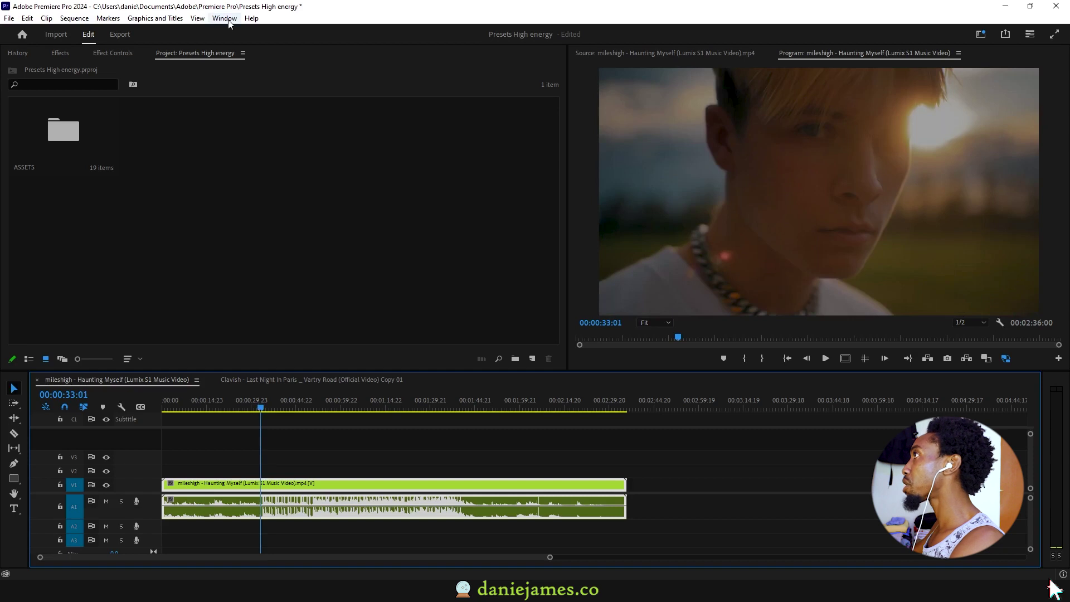
# Open the Text panel and look through the sequence's captions view, transcript view and available transcript actions
pyautogui.click(226, 19)
pyautogui.click(238, 333)
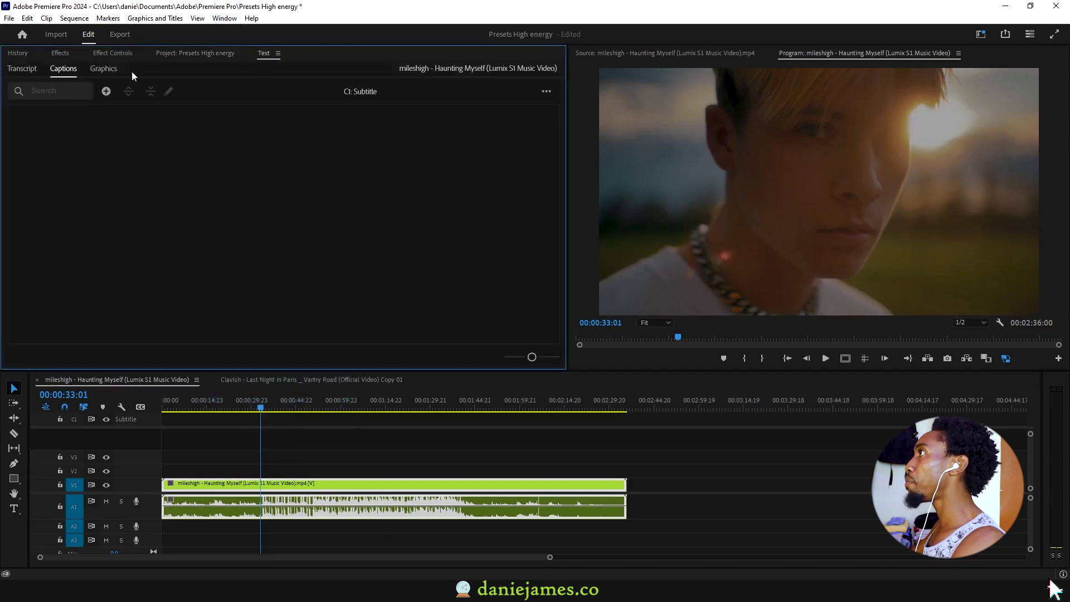
pyautogui.click(22, 68)
pyautogui.click(63, 70)
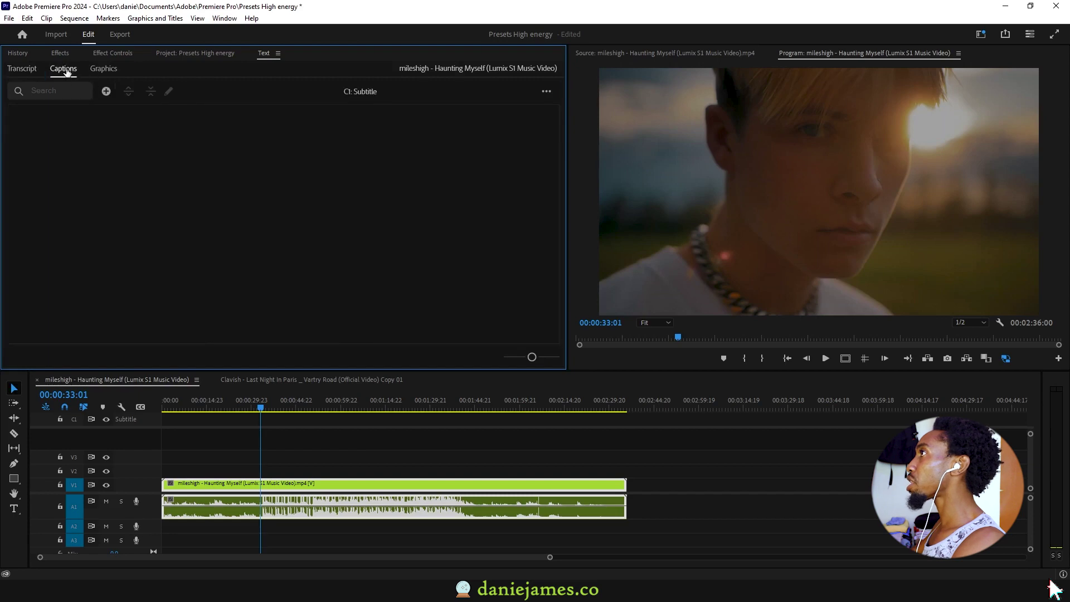
pyautogui.click(22, 69)
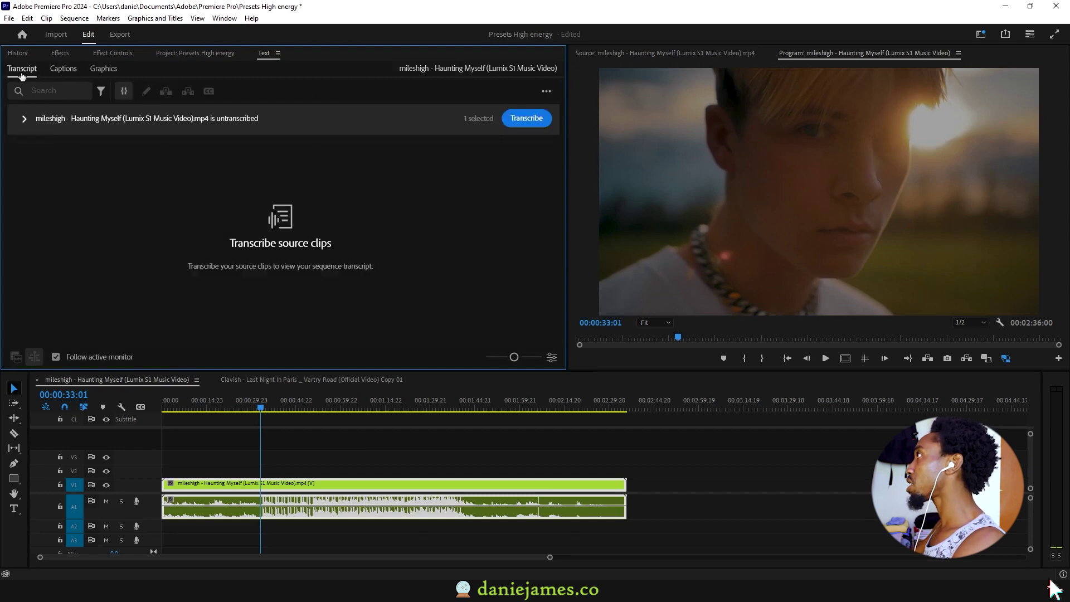
pyautogui.click(547, 93)
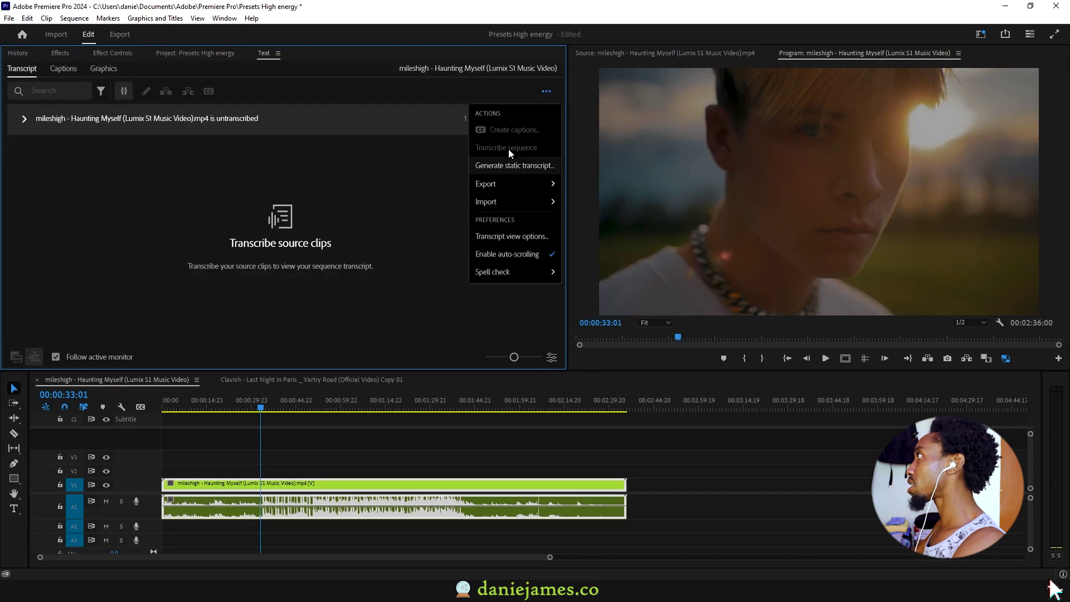
pyautogui.click(324, 161)
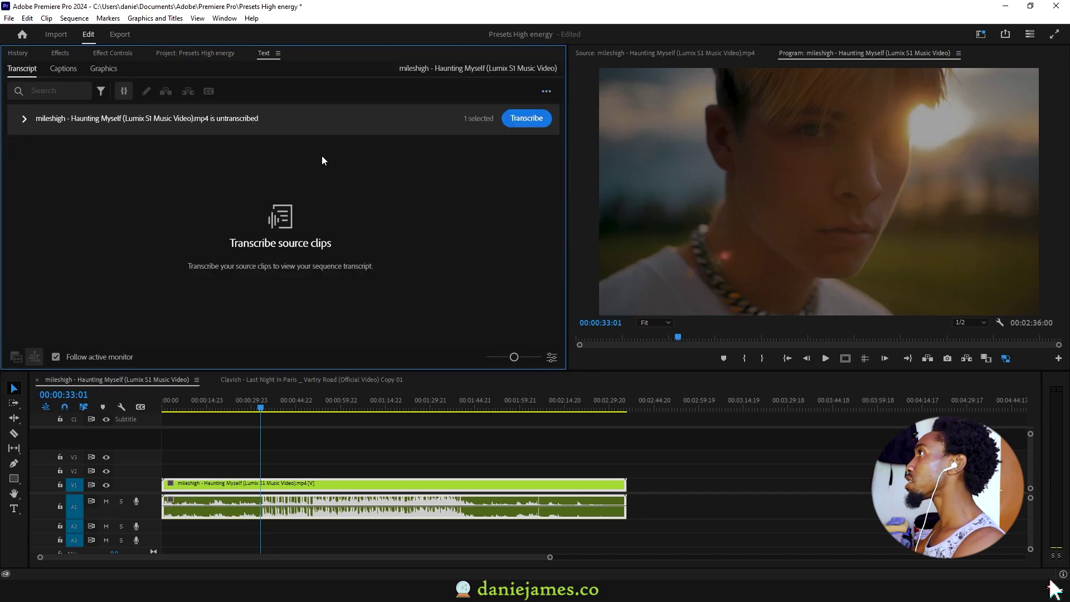
# Add a new caption segment at 00:00:33:14 on the C1 subtitle track
pyautogui.click(54, 69)
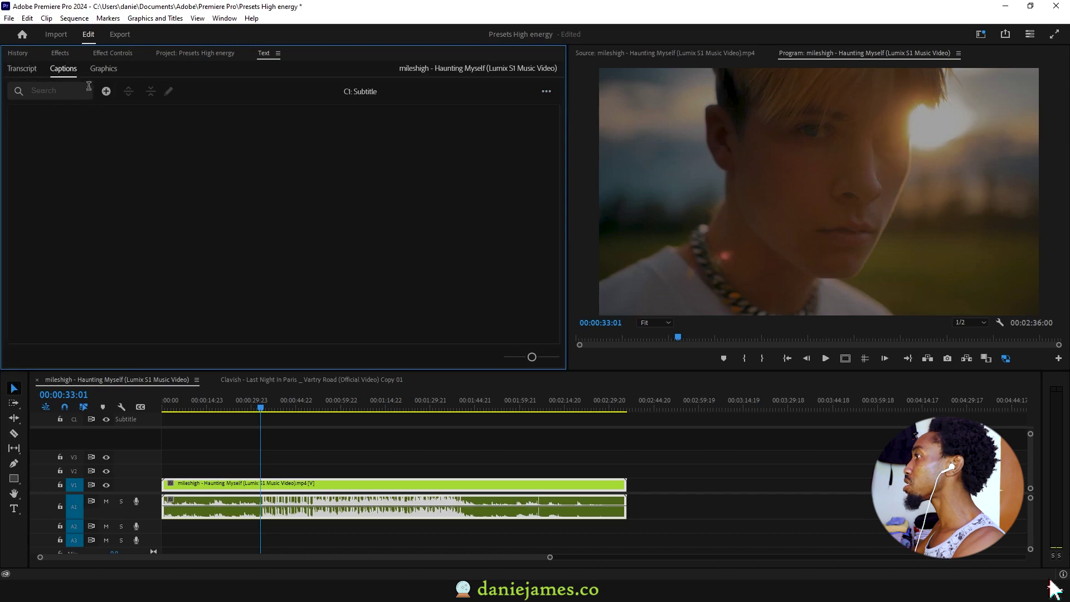
pyautogui.click(105, 91)
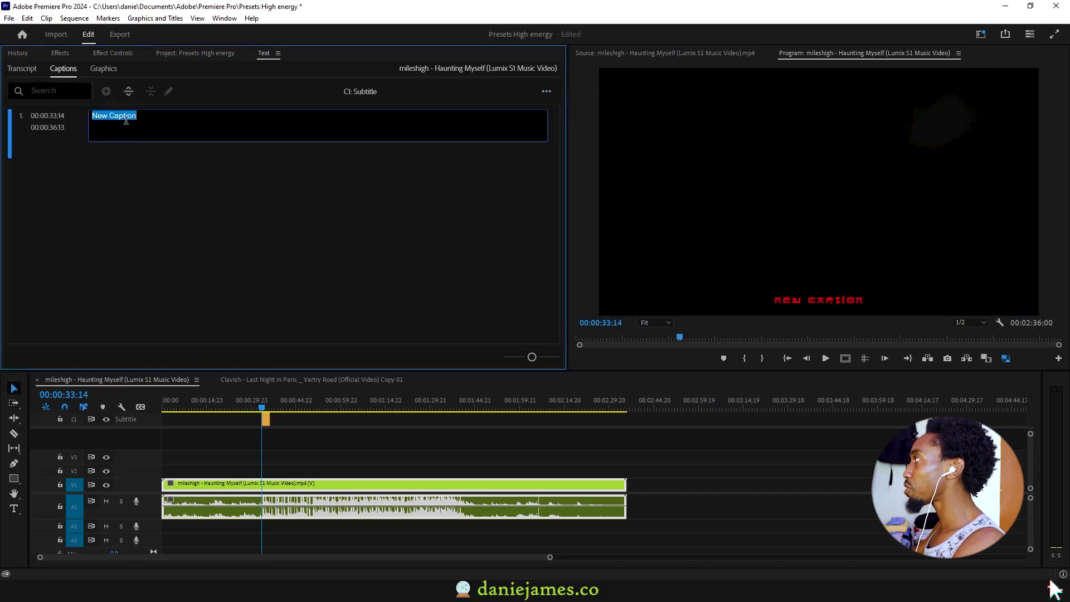
pyautogui.click(141, 151)
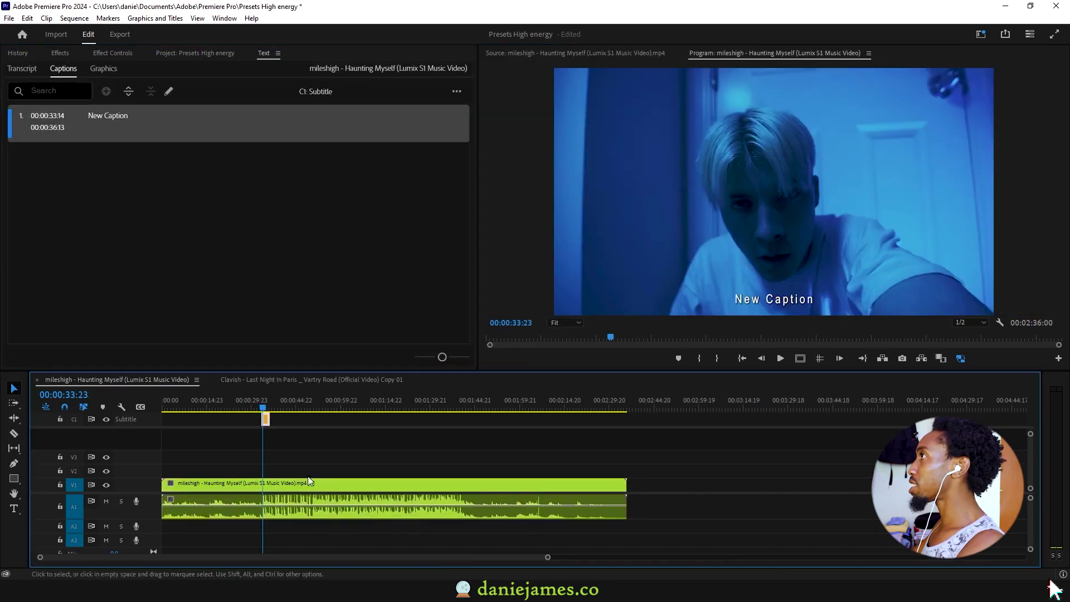
# Copy the line "I hear you" from the MILESHIGH LYRICS file on the desktop and paste it into the first caption
pyautogui.doubleClick(109, 118)
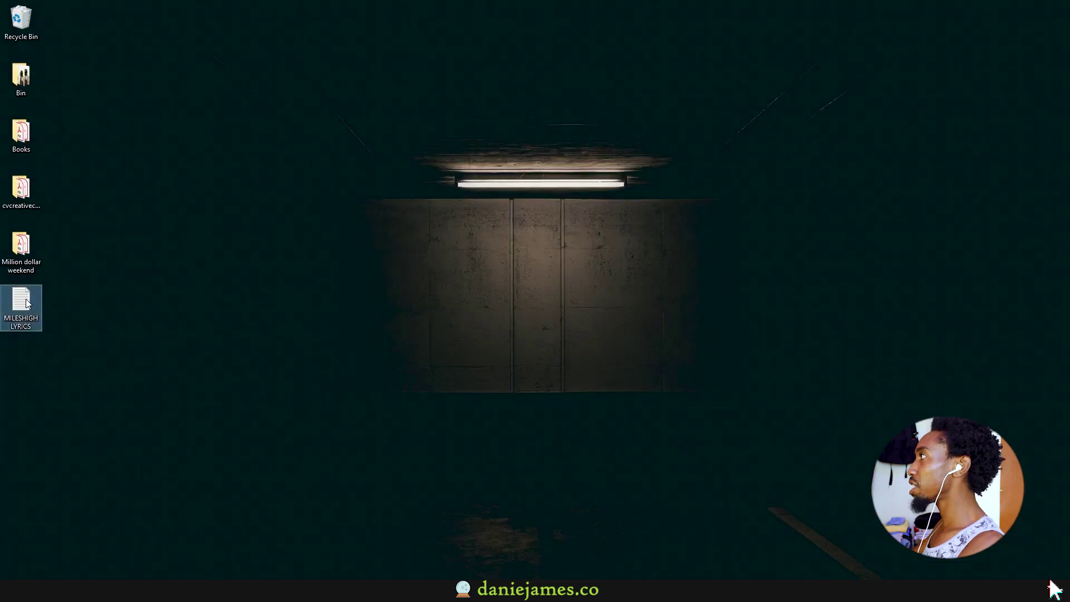
pyautogui.doubleClick(27, 304)
pyautogui.moveTo(728, 80); pyautogui.dragTo(825, 65)
pyautogui.moveTo(763, 84); pyautogui.dragTo(666, 84)
pyautogui.hotkey('ctrl', 'c')
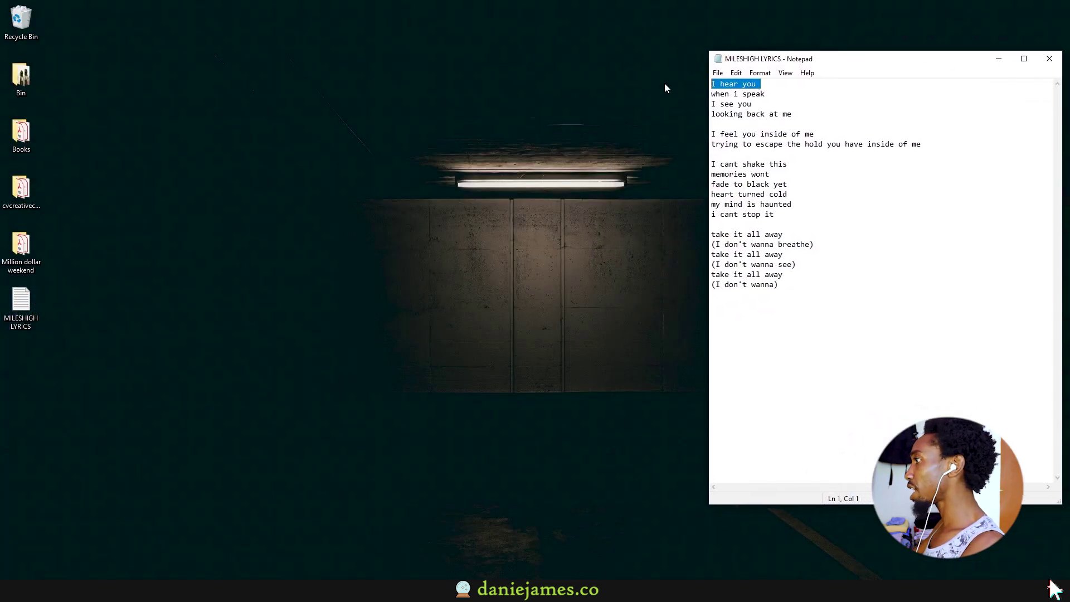
pyautogui.hotkey('alt', 'Tab')
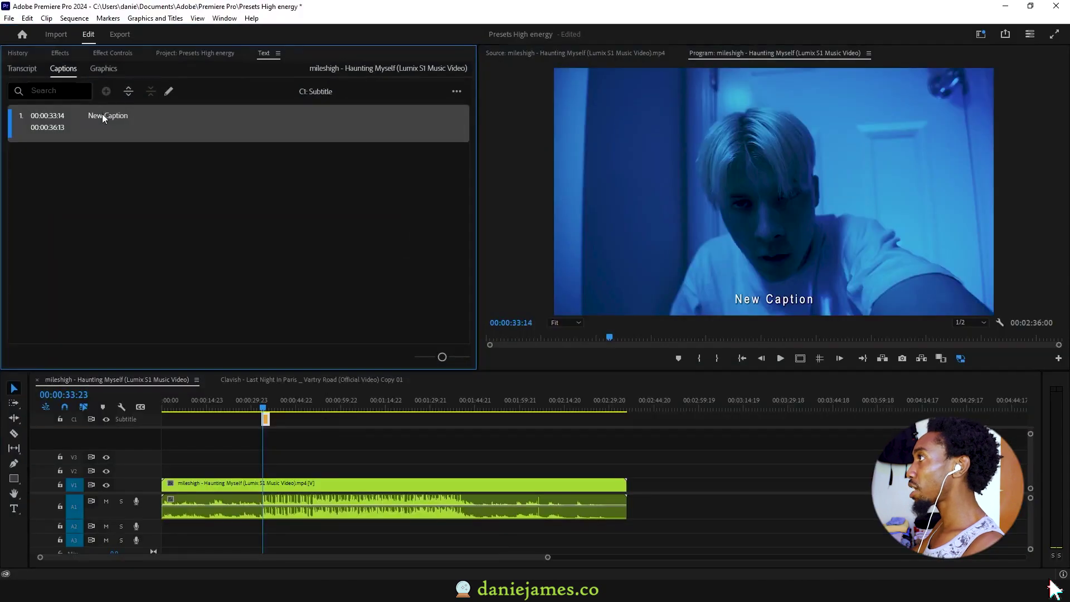
pyautogui.doubleClick(103, 116)
pyautogui.hotkey('ctrl', 'v')
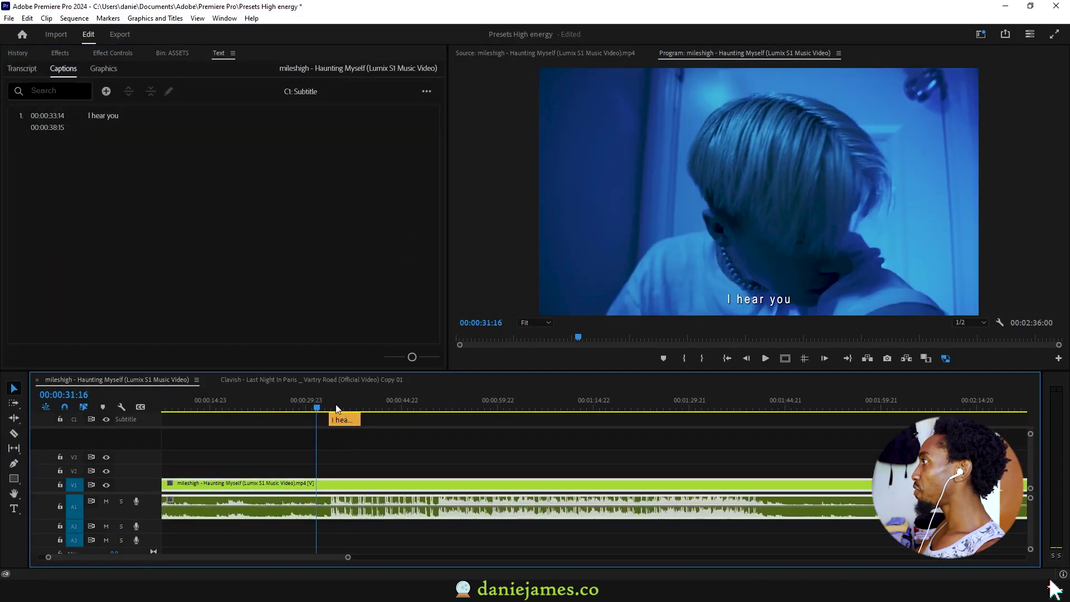
# Add a second caption at 00:00:38:22 and fill it with the lyric "when i speak" copied from the Notepad file
pyautogui.moveTo(336, 404); pyautogui.dragTo(364, 405)
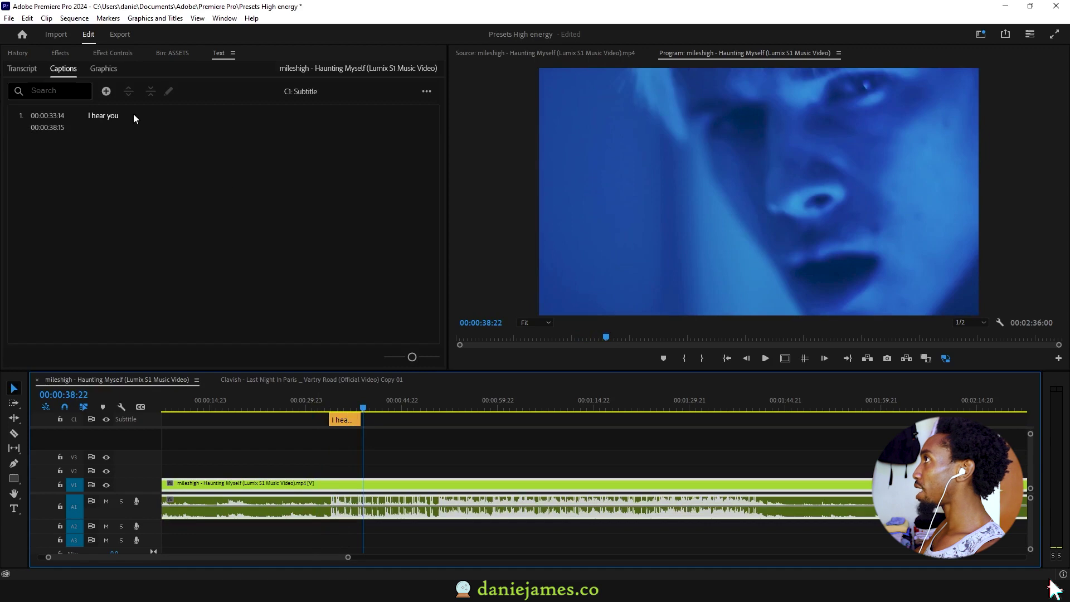
pyautogui.click(107, 91)
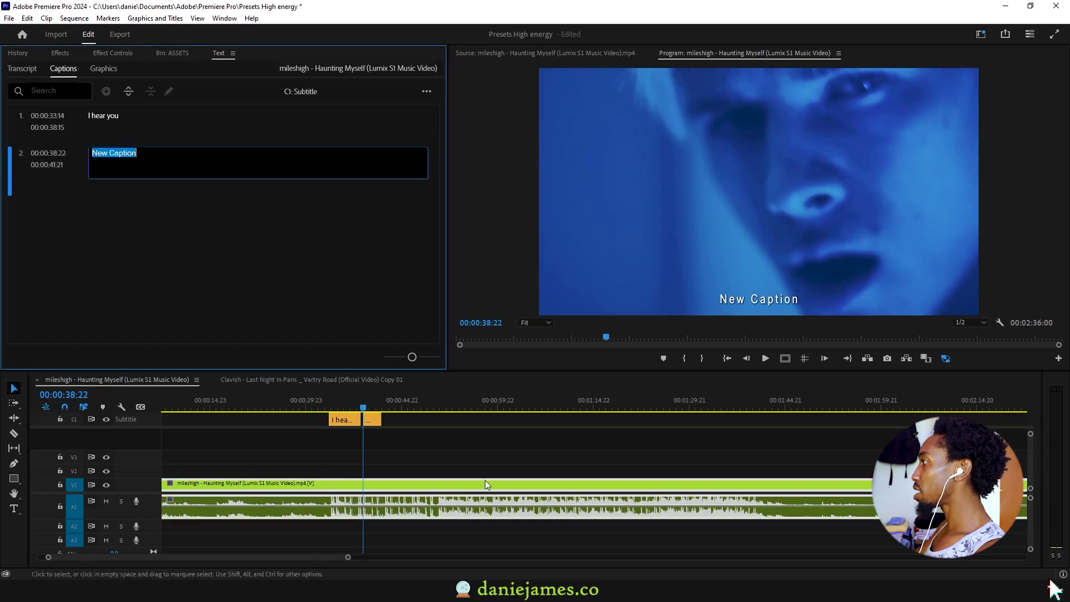
pyautogui.hotkey('alt', 'Tab')
pyautogui.moveTo(765, 93); pyautogui.dragTo(667, 99)
pyautogui.hotkey('ctrl', 'c')
pyautogui.click(130, 156)
pyautogui.doubleClick(129, 154)
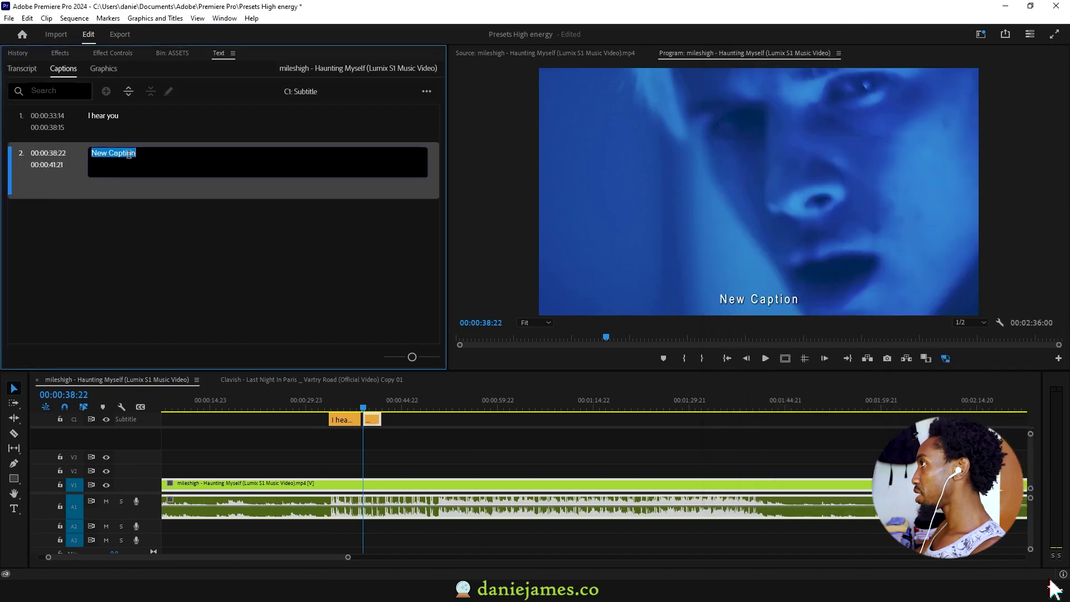
pyautogui.hotkey('ctrl', 'v')
pyautogui.click(266, 327)
# Add a third caption at 00:00:42:05 and select the lyric "I see you" in the Notepad file
pyautogui.moveTo(381, 409); pyautogui.dragTo(387, 408)
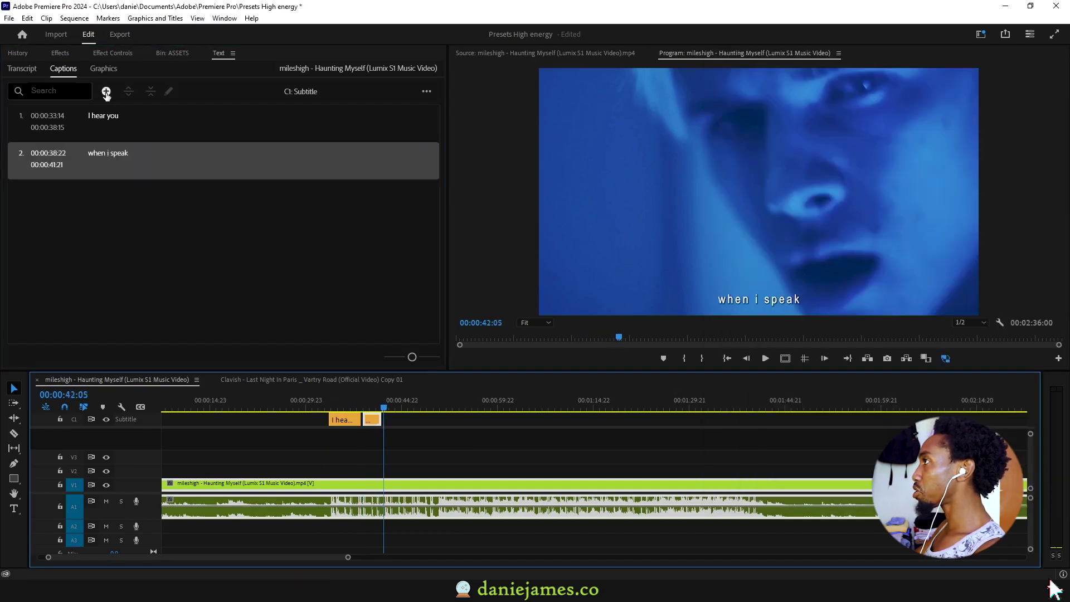
pyautogui.click(106, 92)
pyautogui.hotkey('alt', 'Tab')
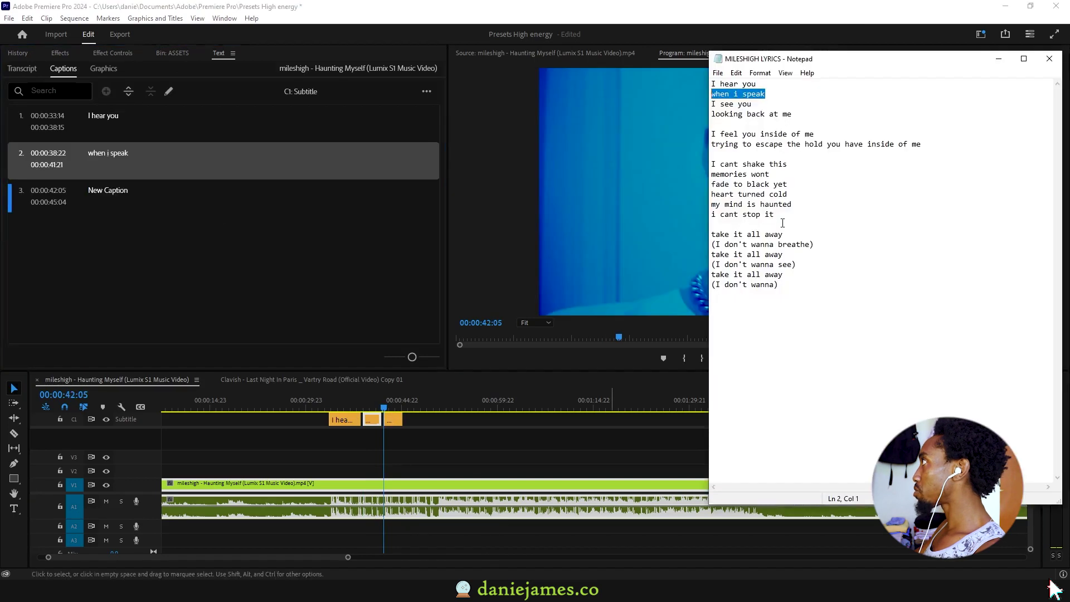
pyautogui.moveTo(759, 107); pyautogui.dragTo(698, 106)
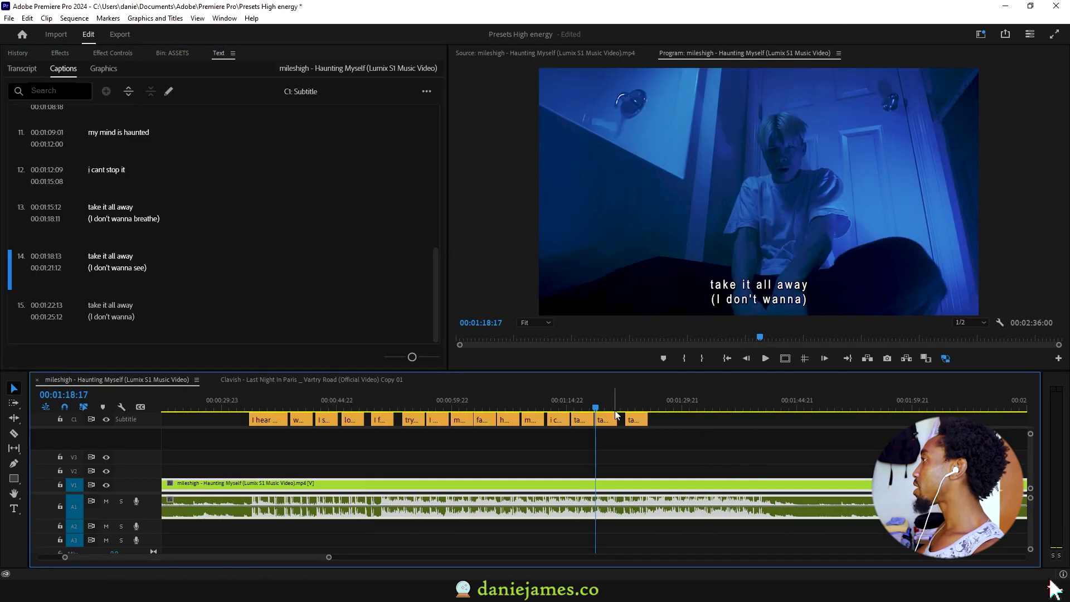
# Play the sequence from the first caption and trim the end of "I hear you" to 00:00:37:19
pyautogui.click(642, 401)
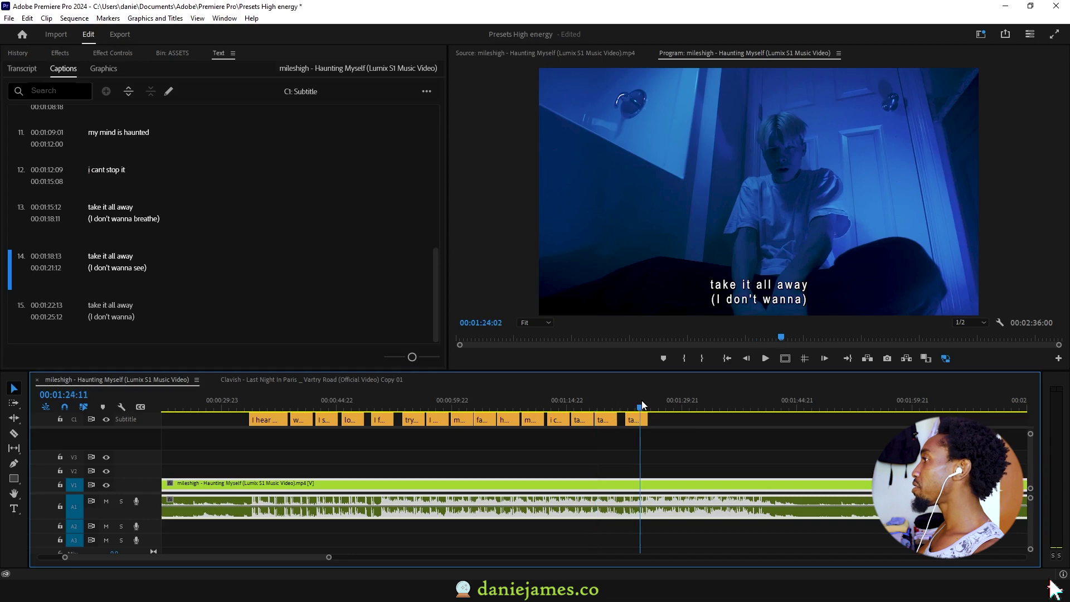
pyautogui.moveTo(641, 400); pyautogui.dragTo(249, 404)
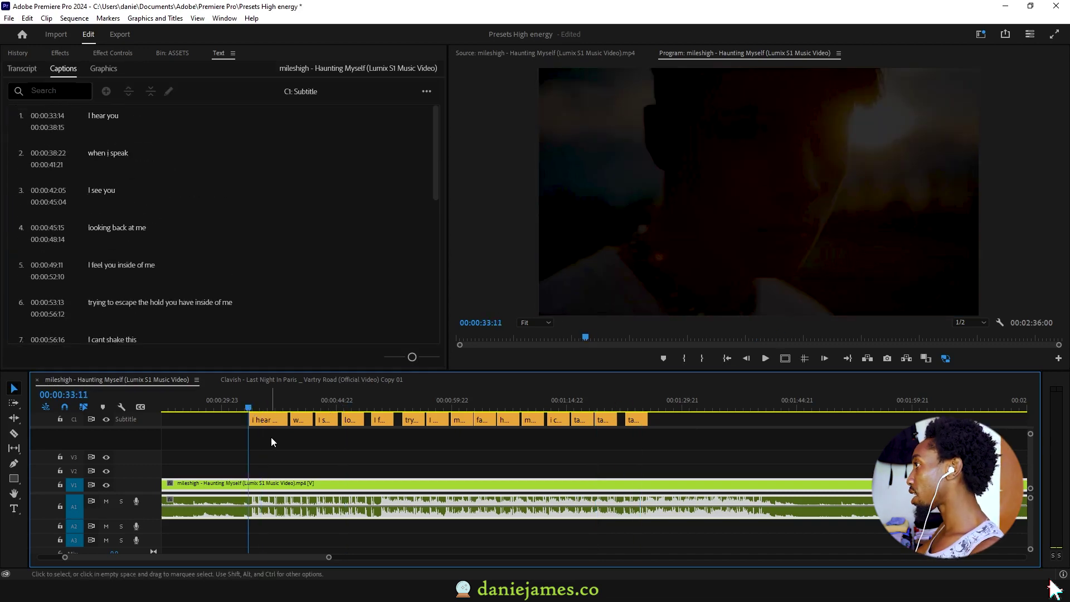
pyautogui.press('space')
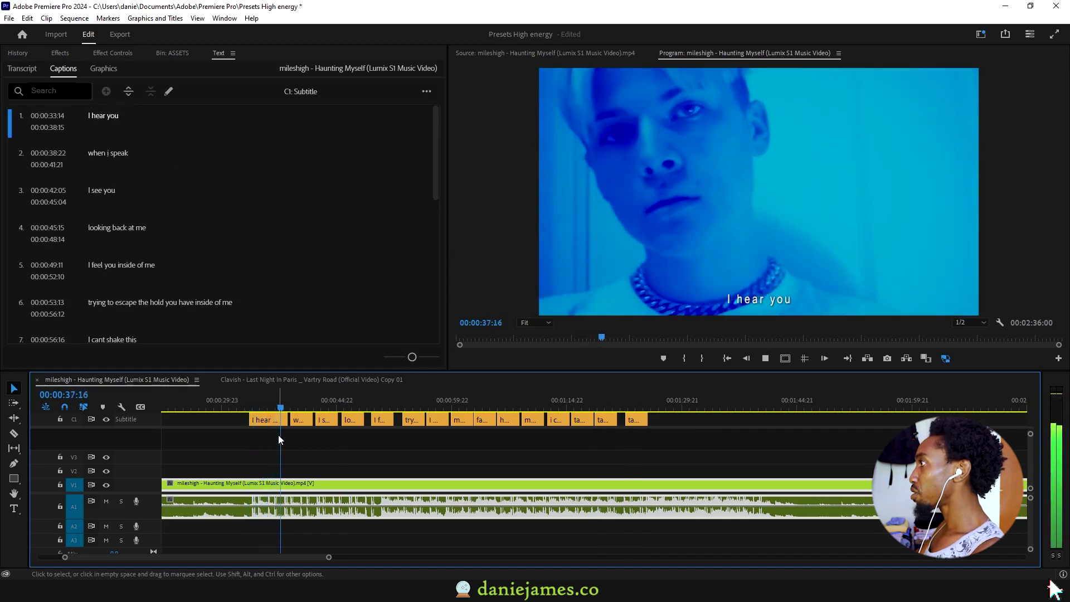
pyautogui.press('space')
pyautogui.moveTo(285, 420); pyautogui.dragTo(281, 419)
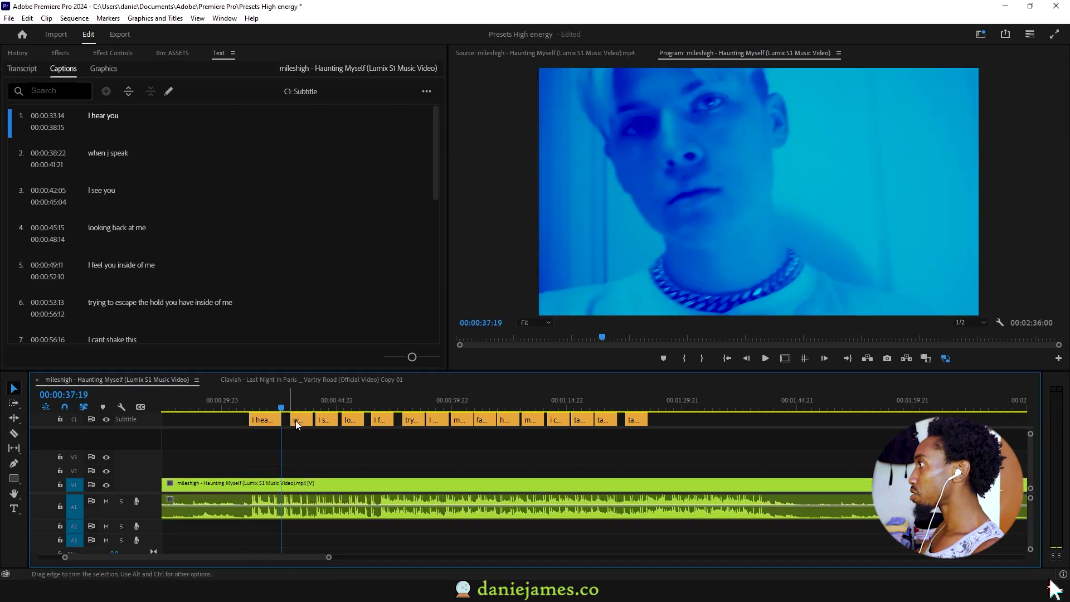
# Extend the "when i speak" caption to 00:00:42:05 and trim the start of "looking back at me" to 00:00:46:12
pyautogui.press('space')
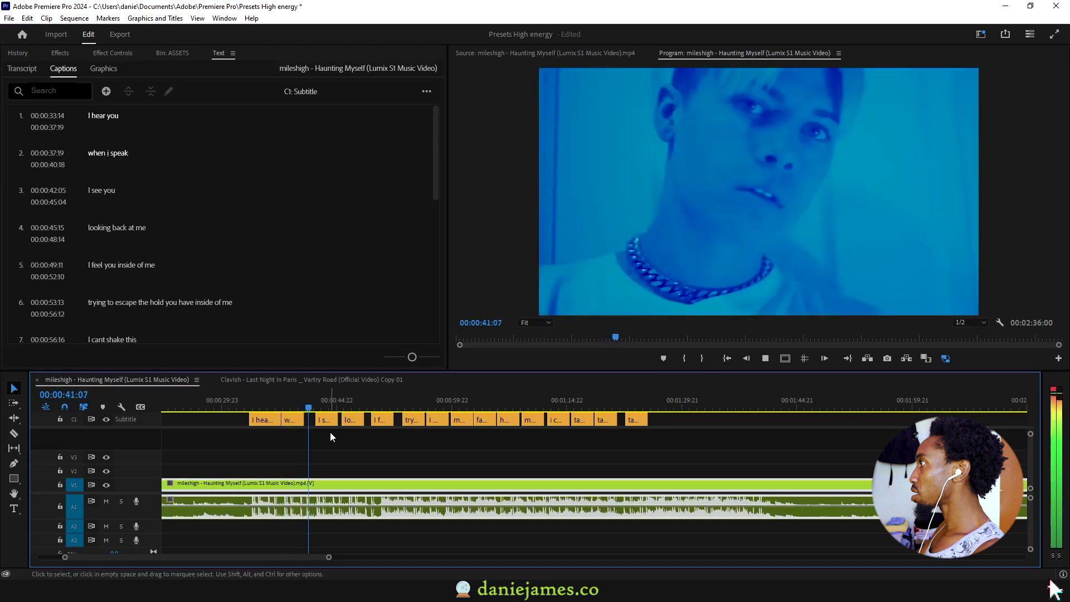
pyautogui.moveTo(304, 420); pyautogui.dragTo(315, 419)
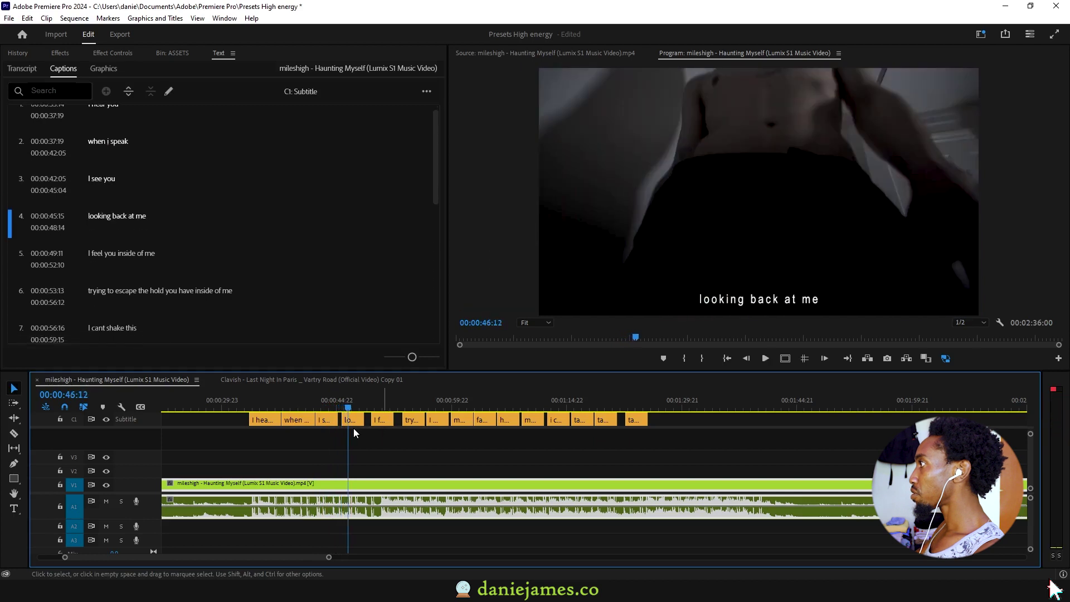
pyautogui.moveTo(342, 420); pyautogui.dragTo(349, 421)
# Play back the captions and set the boundary between "looking back at me" and "I feel you inside of me" to 00:00:50:10
pyautogui.click(240, 403)
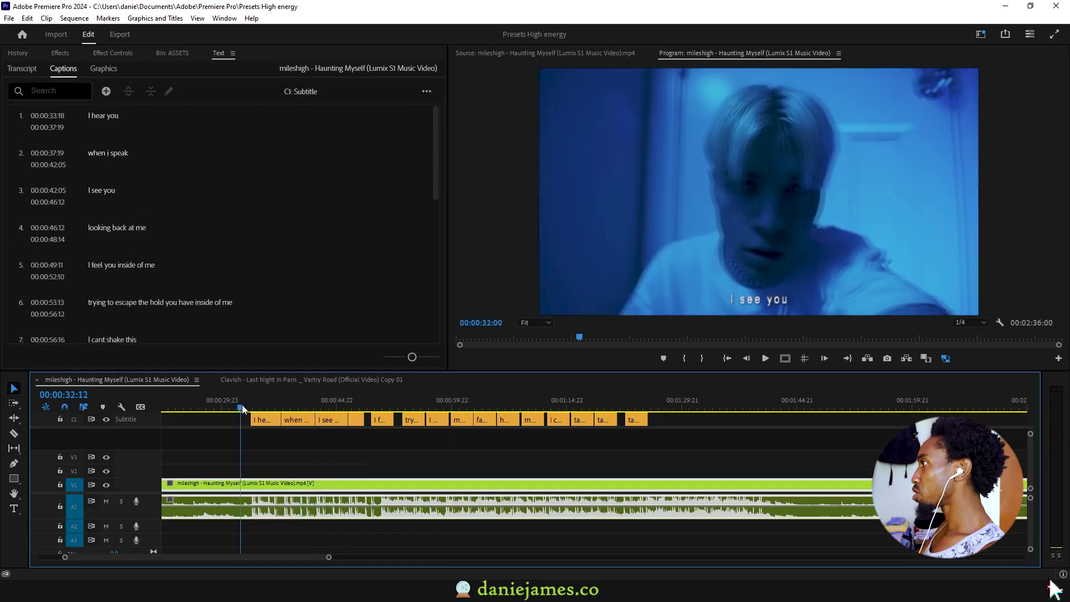
pyautogui.press('space')
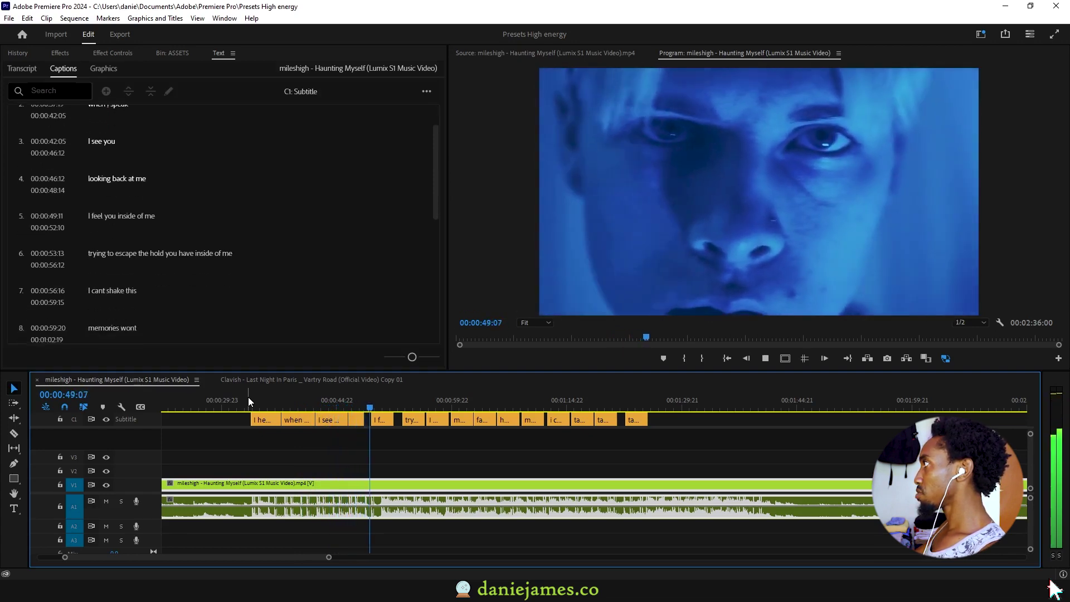
pyautogui.press('space')
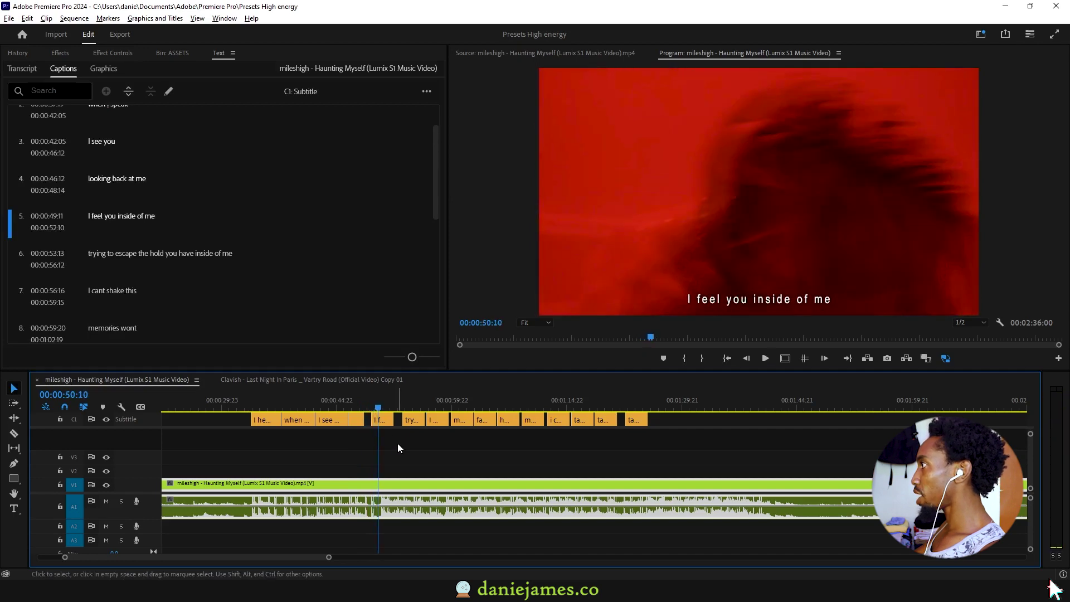
pyautogui.scroll(2, 397, 443)
pyautogui.moveTo(370, 421); pyautogui.dragTo(395, 426)
pyautogui.moveTo(329, 421); pyautogui.dragTo(357, 422)
pyautogui.press('\\')
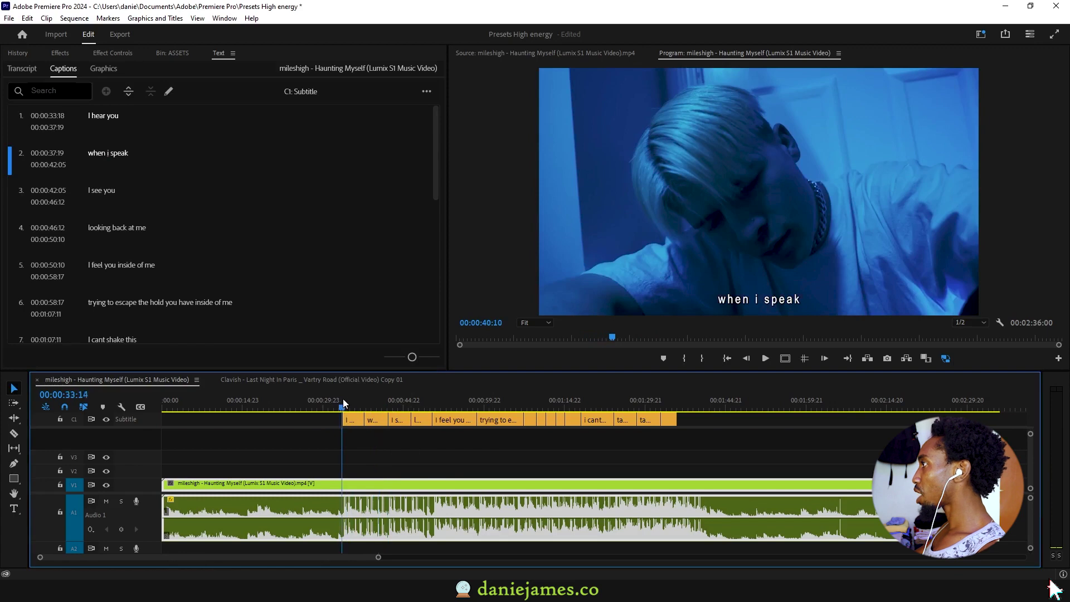
# Select the "I hear you" caption and set its font size to 79
pyautogui.click(351, 402)
pyautogui.click(356, 424)
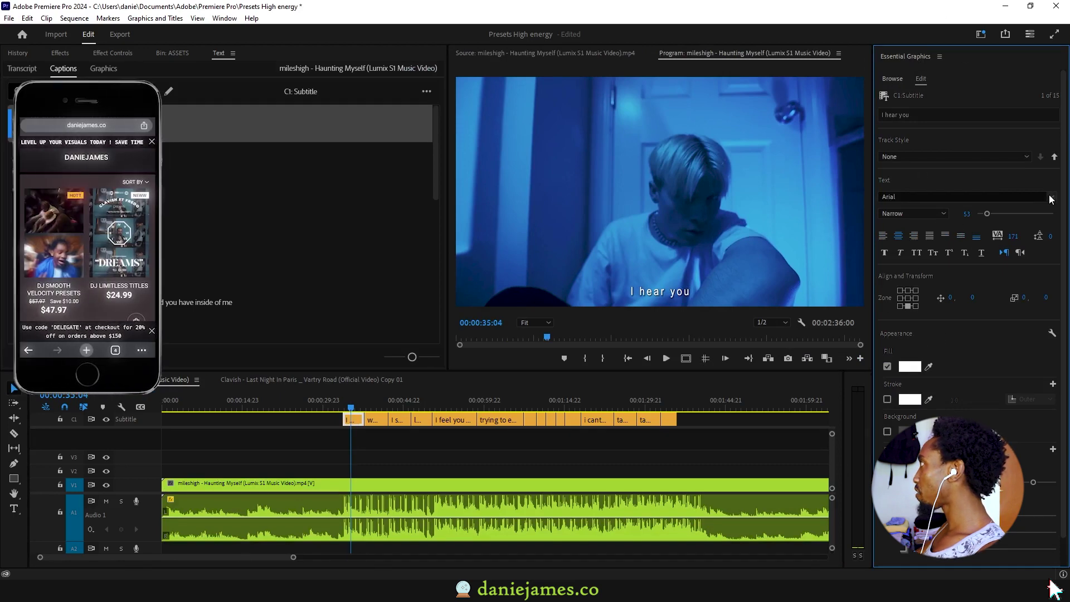
pyautogui.moveTo(987, 213); pyautogui.dragTo(991, 211)
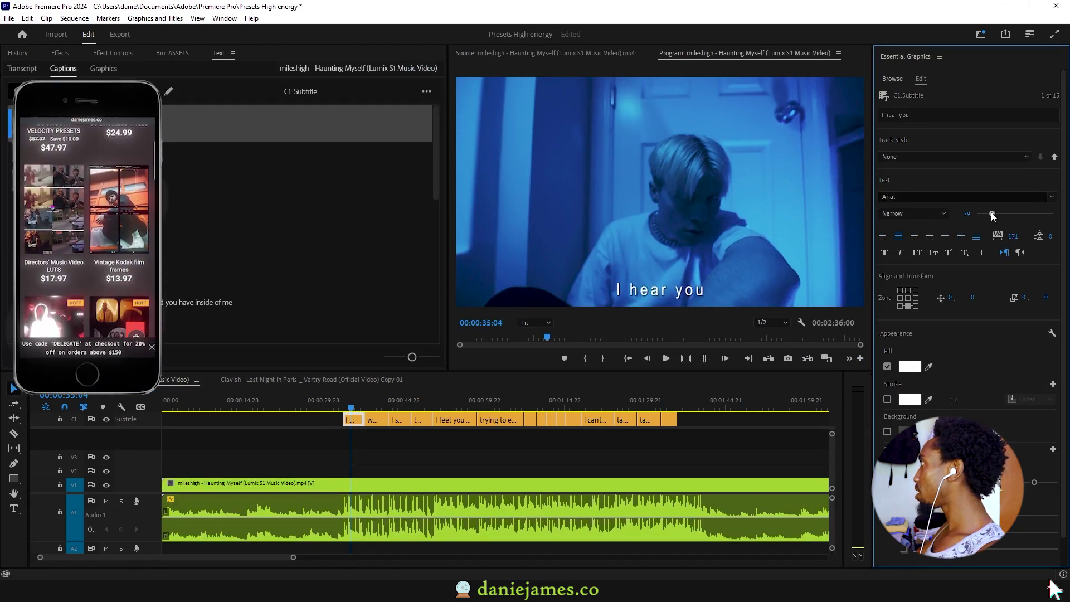
# Try the top, middle and bottom centre zones for the "I hear you" caption and a different fill hue
pyautogui.click(908, 291)
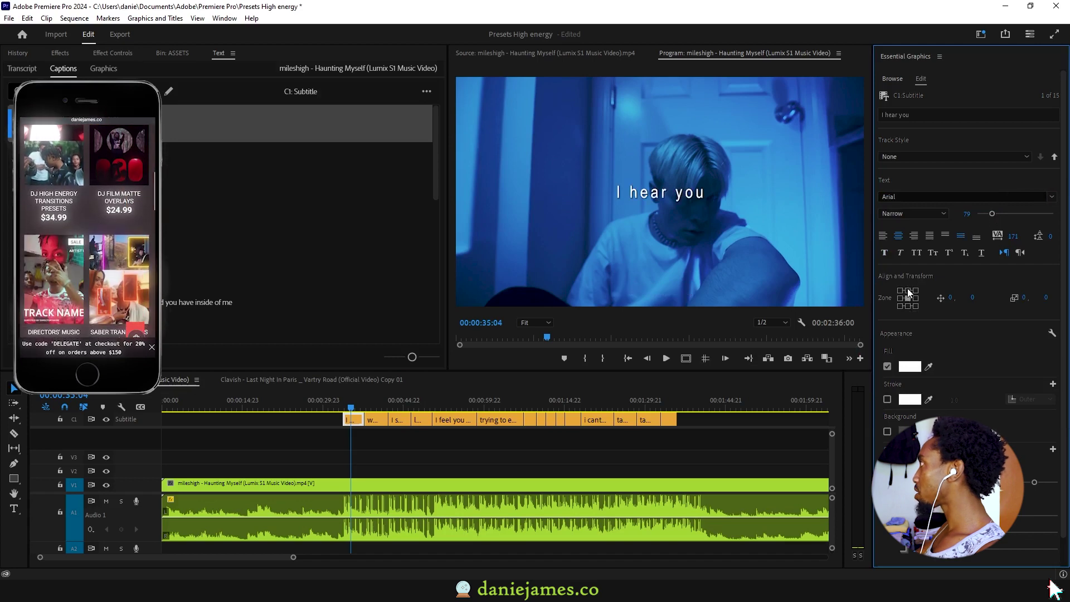
pyautogui.click(908, 298)
pyautogui.click(908, 306)
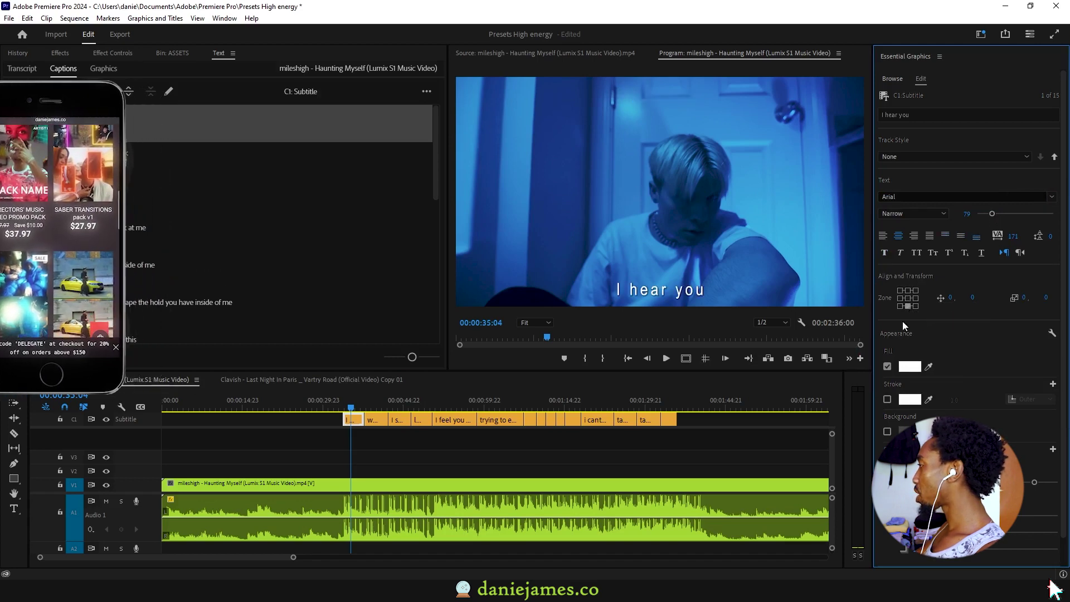
pyautogui.click(910, 366)
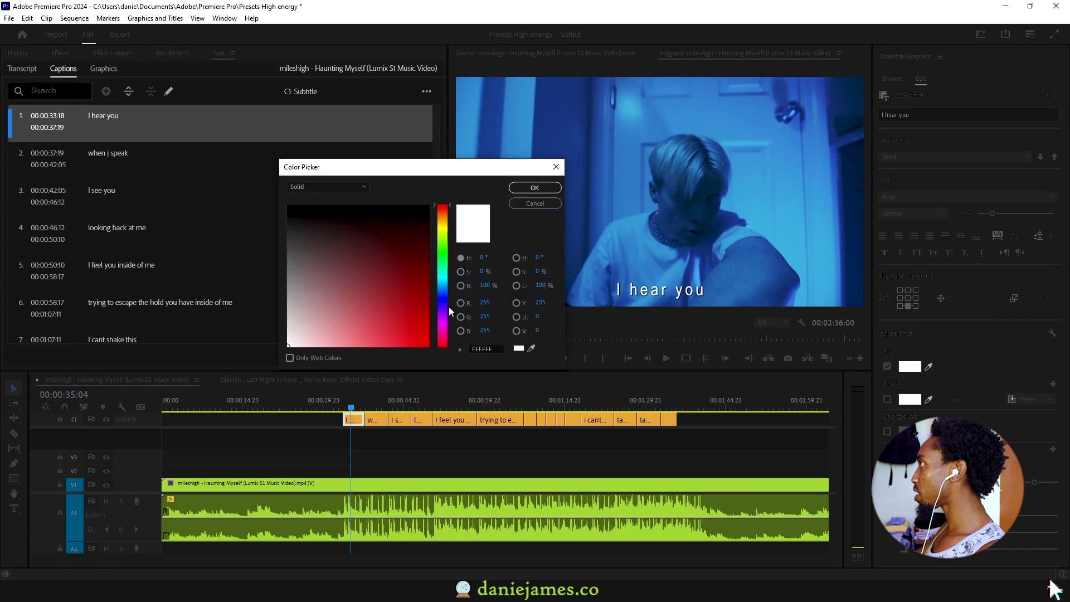
pyautogui.click(440, 225)
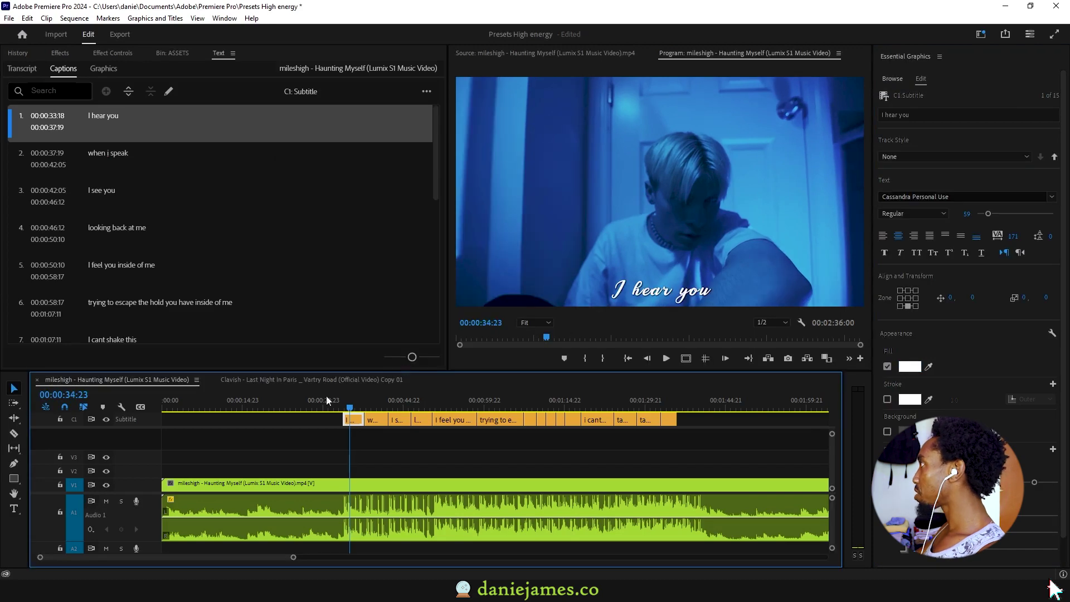
# Reduce the font size of the "I hear you" caption to 44
pyautogui.moveTo(988, 213); pyautogui.dragTo(985, 216)
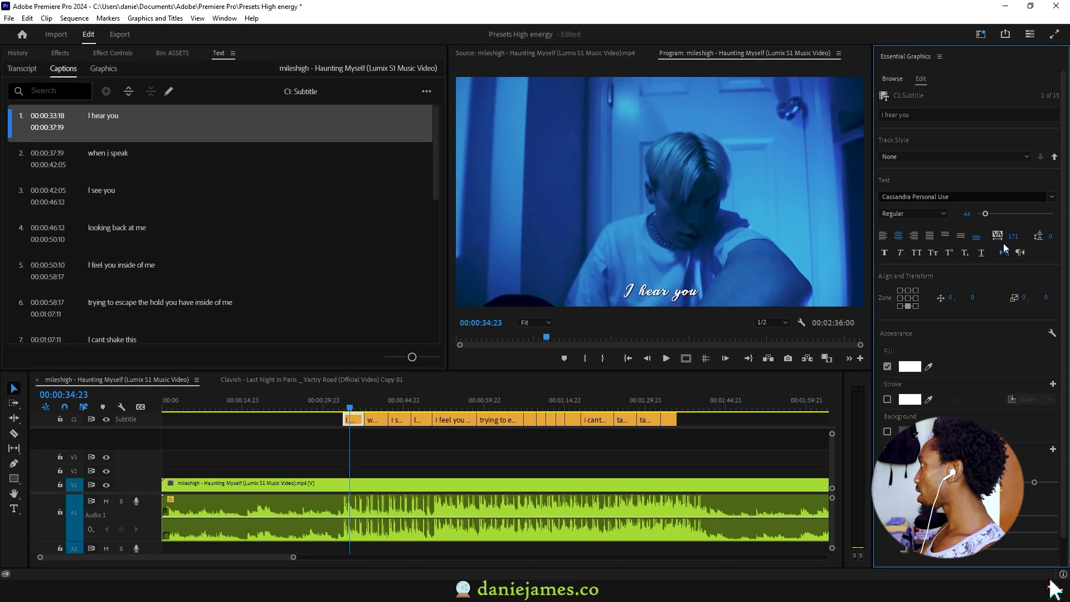
# Give the "I hear you" caption a black outer stroke 4.0 wide and add a shadow with lowered opacity
pyautogui.click(888, 400)
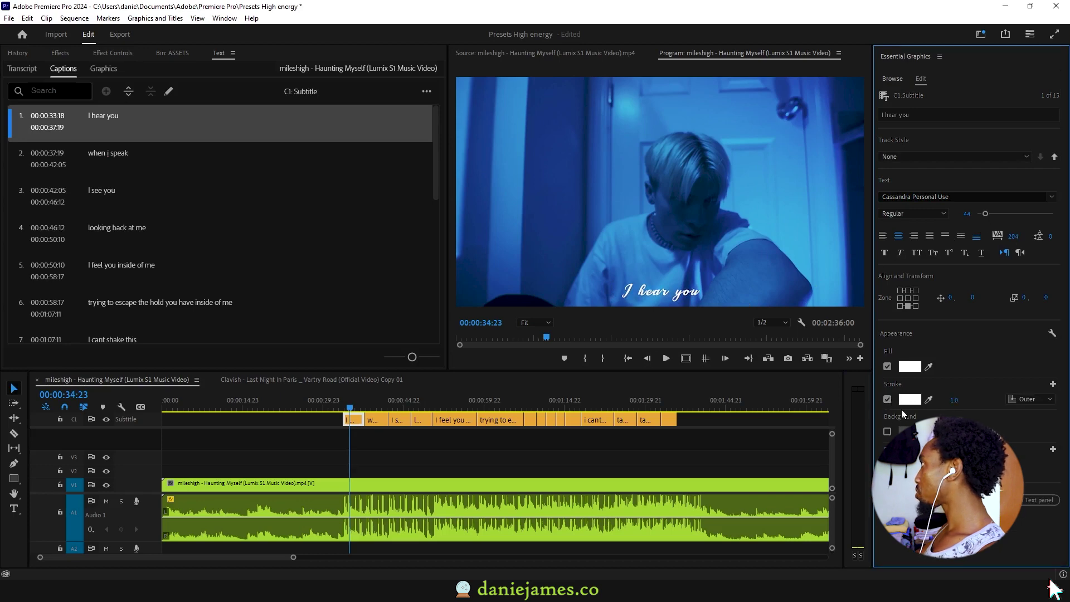
pyautogui.click(909, 400)
pyautogui.click(428, 205)
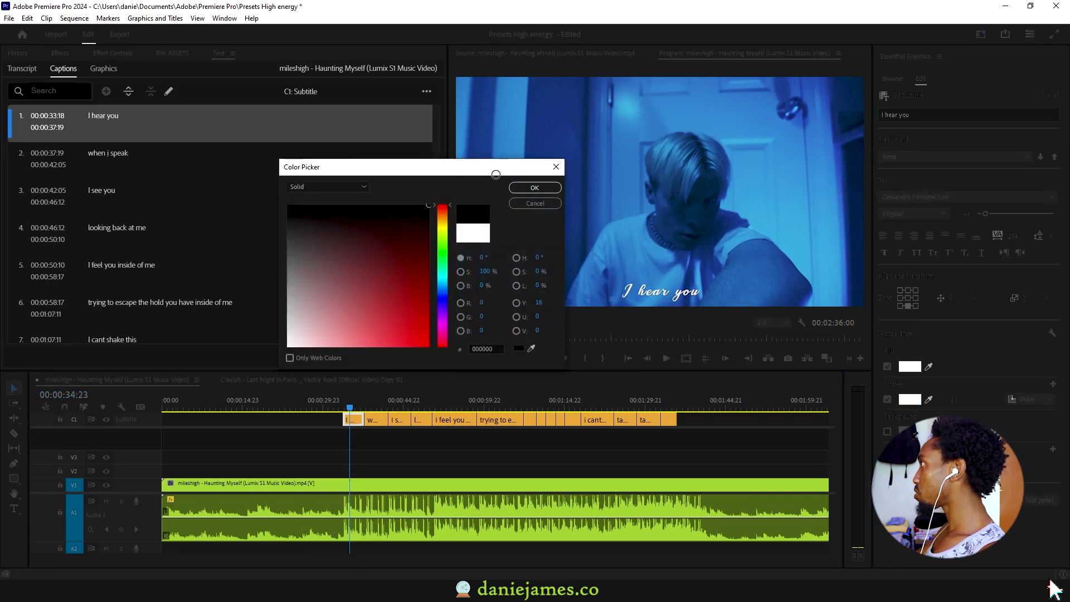
pyautogui.click(534, 188)
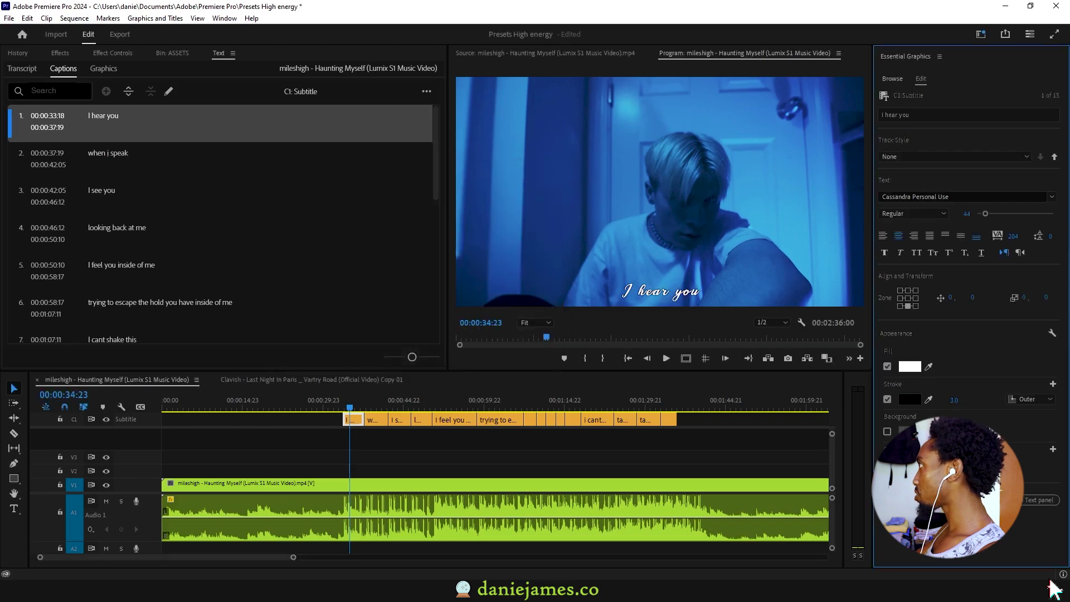
pyautogui.click(887, 464)
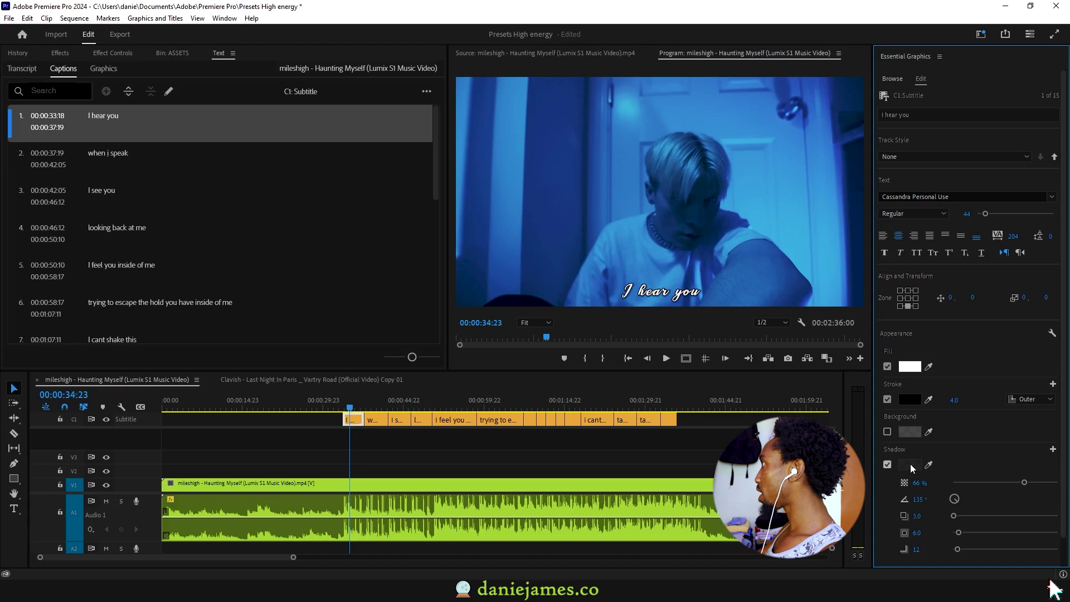
pyautogui.moveTo(1024, 483); pyautogui.dragTo(1009, 484)
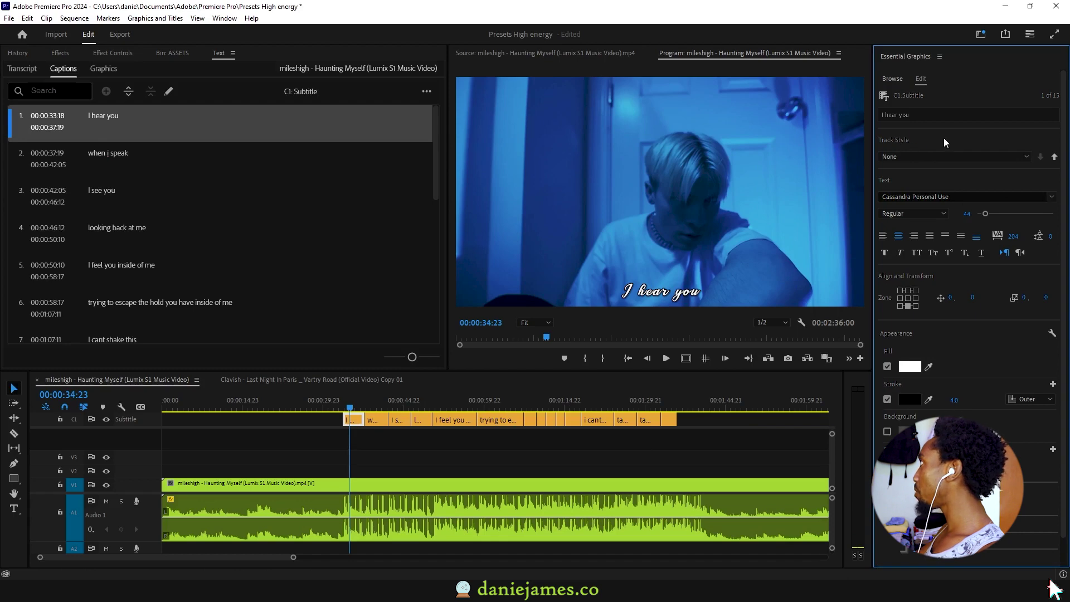
# Save the caption's text formatting as a new track style named Cassandra white captions
pyautogui.click(1023, 157)
pyautogui.click(928, 167)
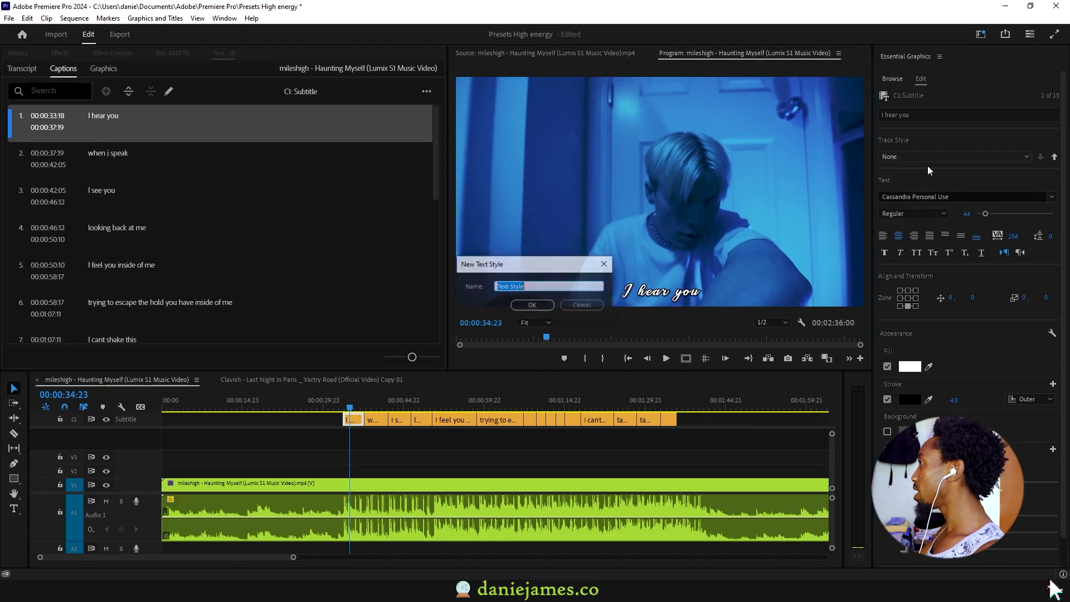
pyautogui.write('Cassandra wh')
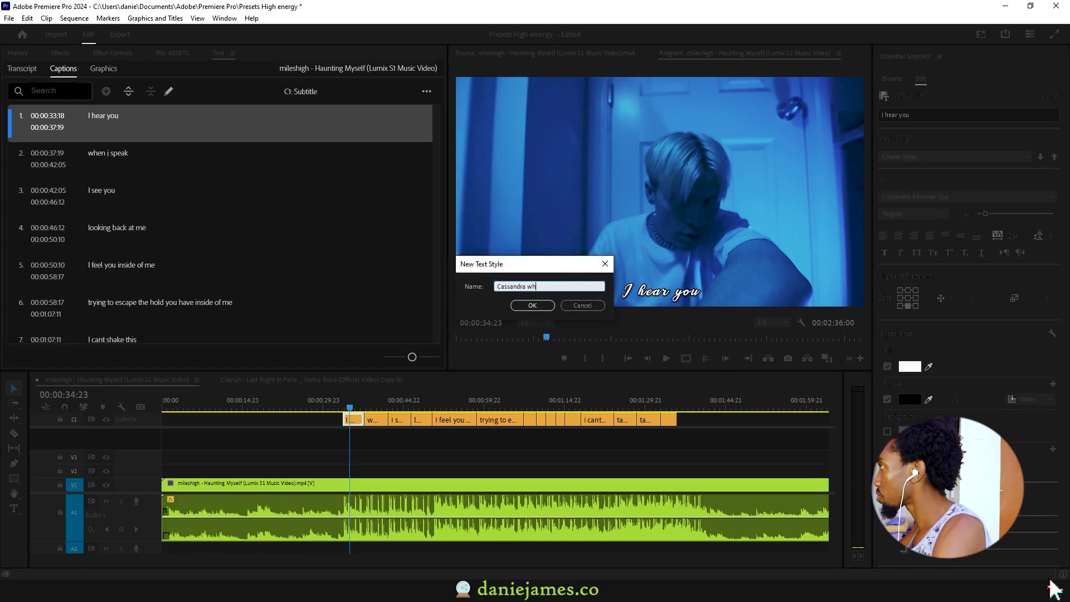
pyautogui.write('ite captions')
pyautogui.press('Return')
# Preview the styled captions, select "I hear you" and push its style attributes to all captions on the track
pyautogui.click(358, 398)
pyautogui.moveTo(359, 398)
pyautogui.mouseDown()
pyautogui.moveTo(431, 396)
pyautogui.moveTo(348, 399)
pyautogui.mouseUp()
pyautogui.click(353, 419)
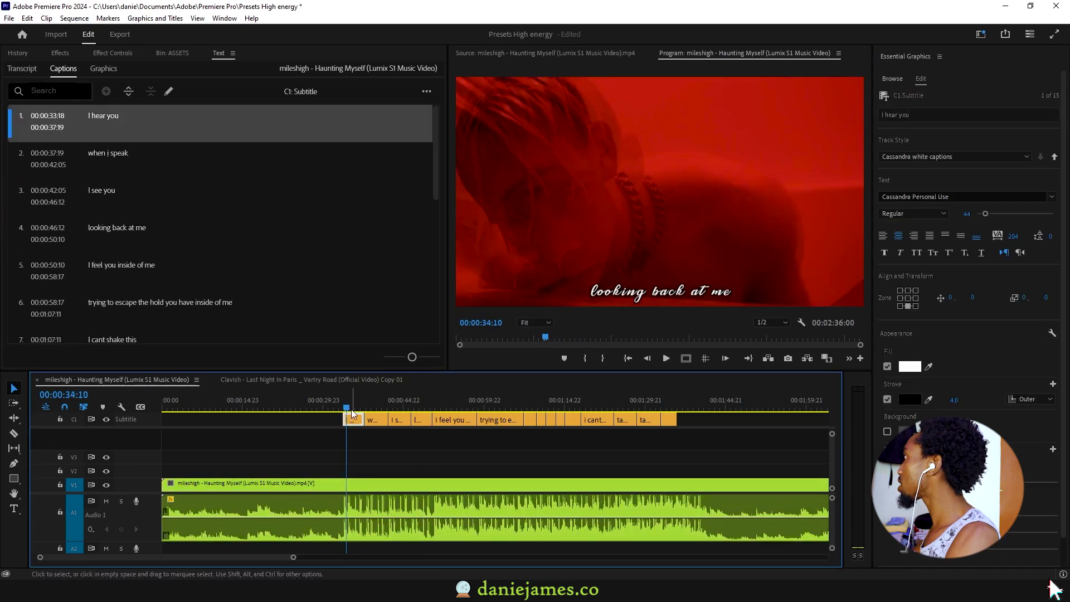
pyautogui.click(1054, 158)
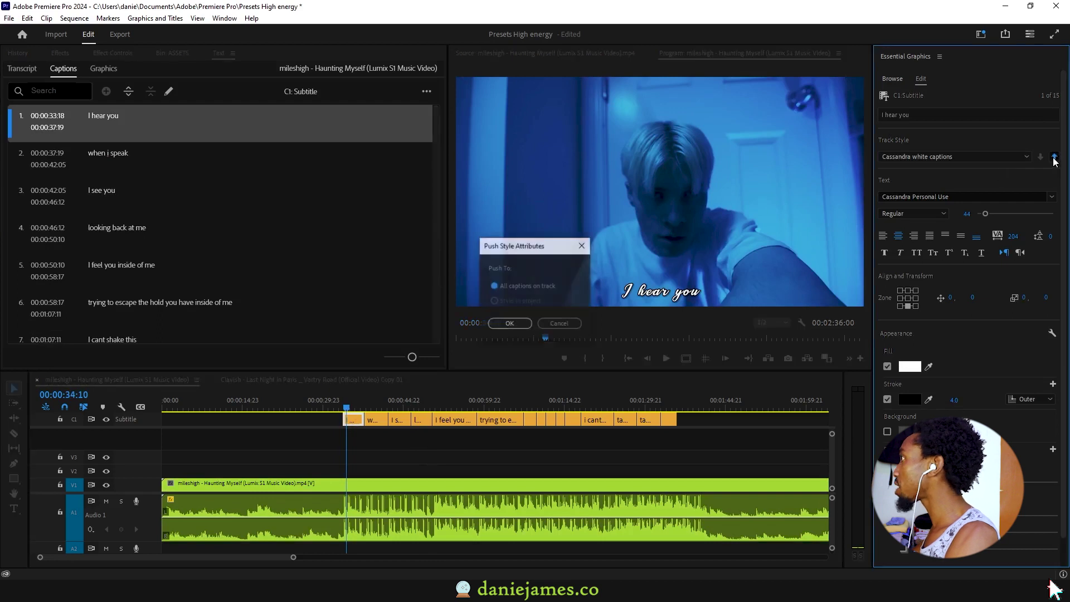
pyautogui.click(509, 325)
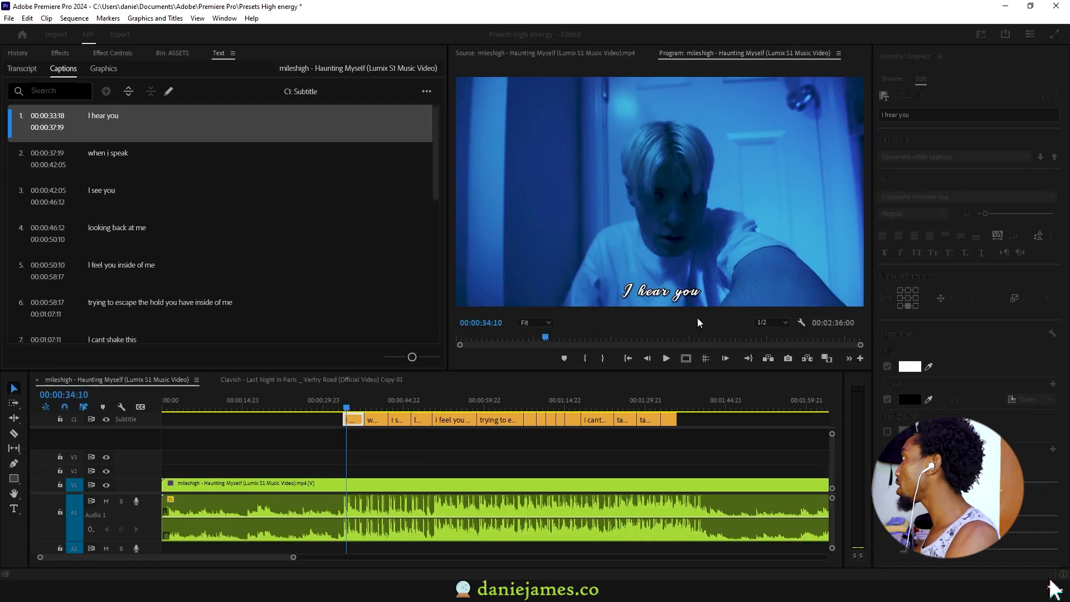
# Look through the saved text styles in the ASSETS bin and switch the captions to the chinese yellow style
pyautogui.click(982, 156)
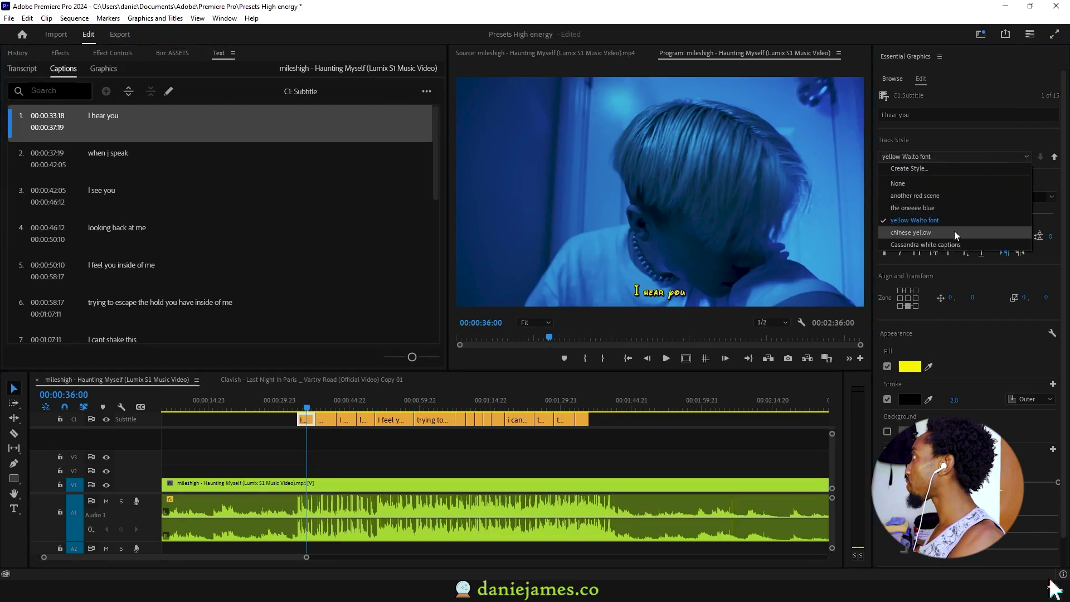
pyautogui.click(179, 54)
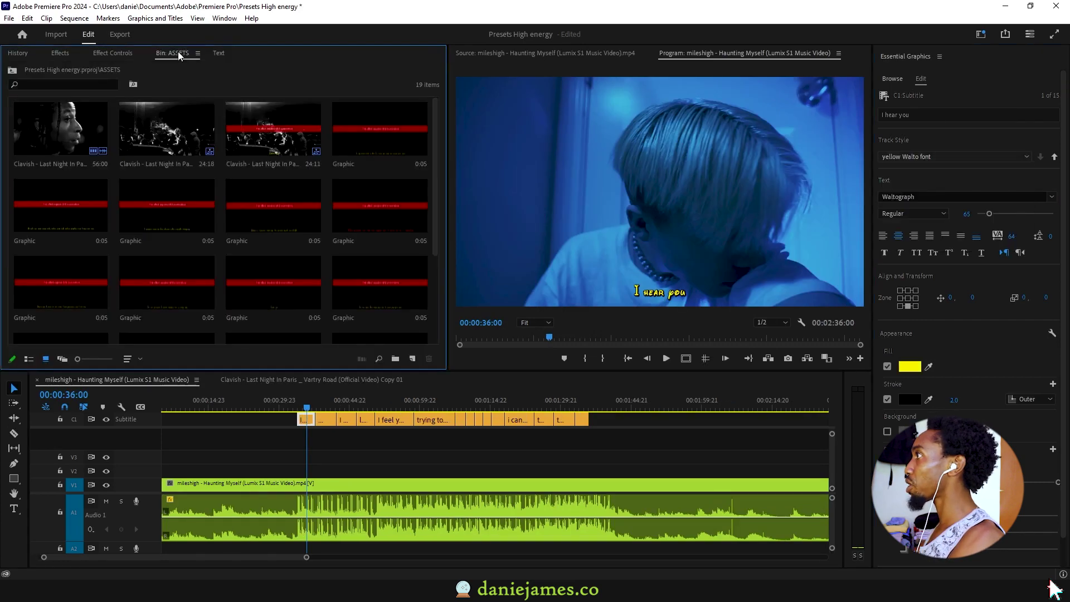
pyautogui.scroll(-3, 212, 216)
pyautogui.click(64, 224)
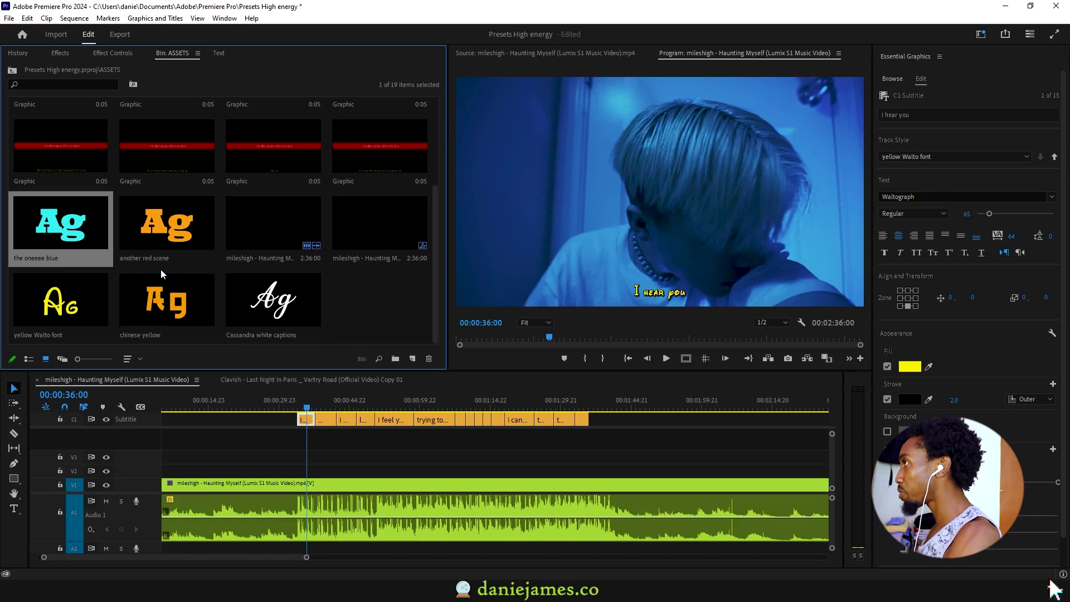
pyautogui.moveTo(160, 273); pyautogui.dragTo(666, 300)
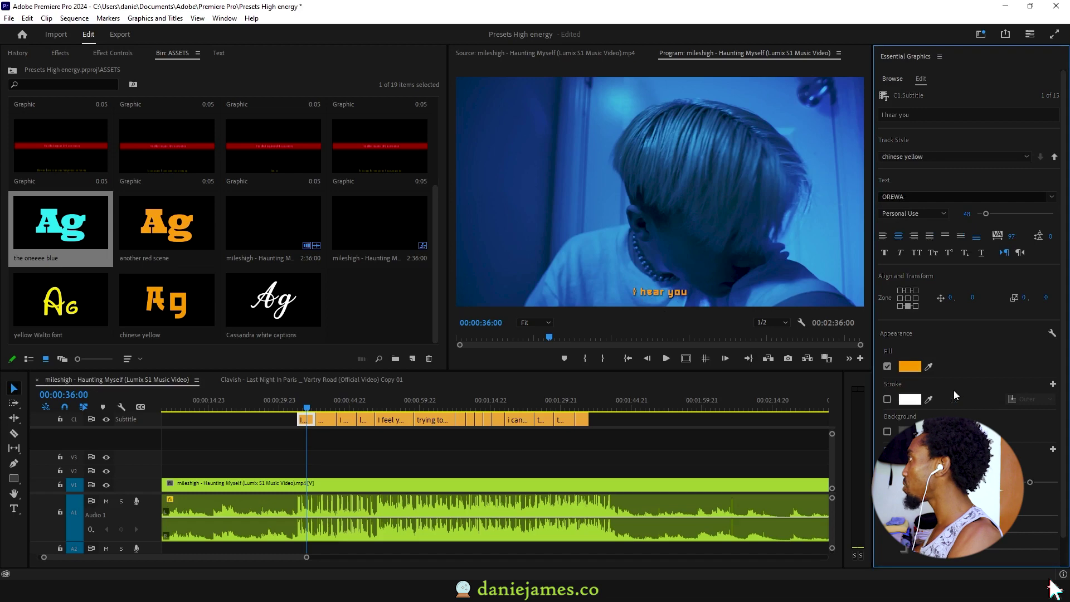
# Change the "I hear you" caption's fill to magenta and give it a black outer stroke 3.0 wide
pyautogui.click(909, 367)
pyautogui.moveTo(451, 223); pyautogui.dragTo(443, 328)
pyautogui.click(535, 187)
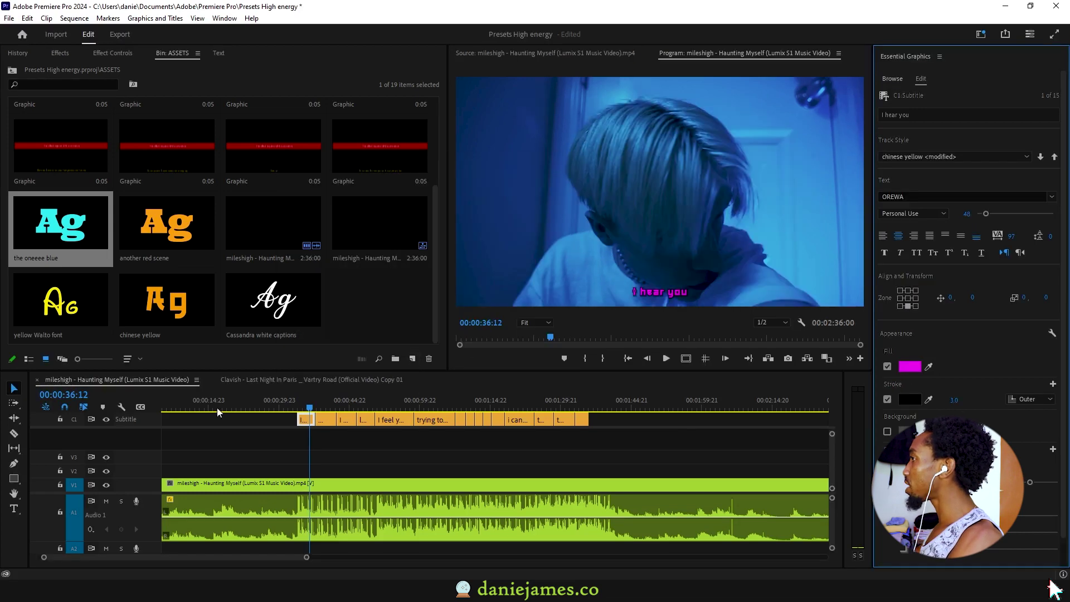
pyautogui.click(306, 400)
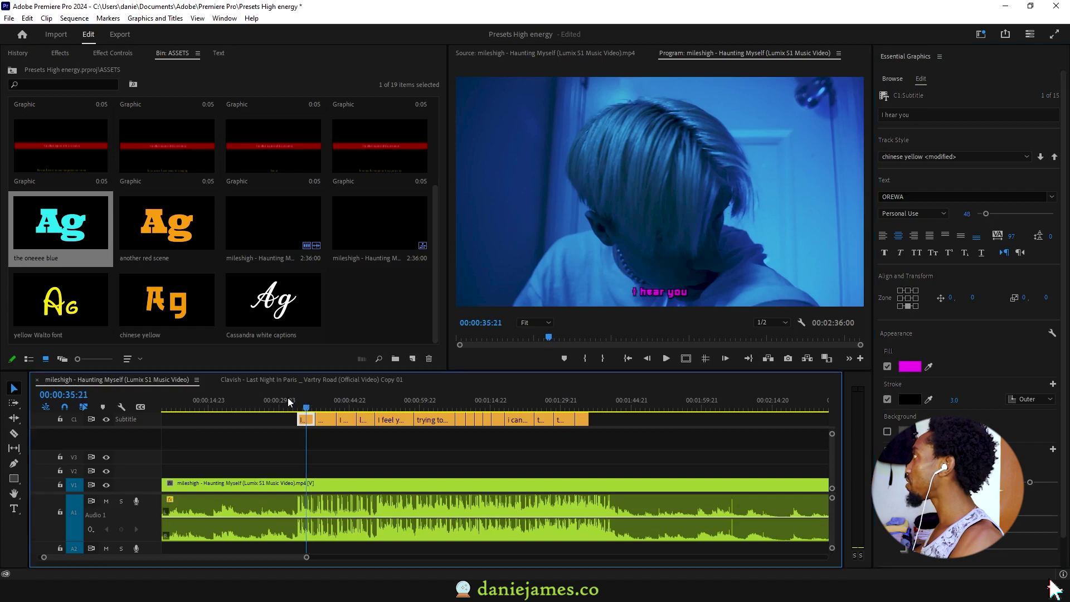
# Push the magenta caption's style attributes to all captions on the track
pyautogui.click(1054, 159)
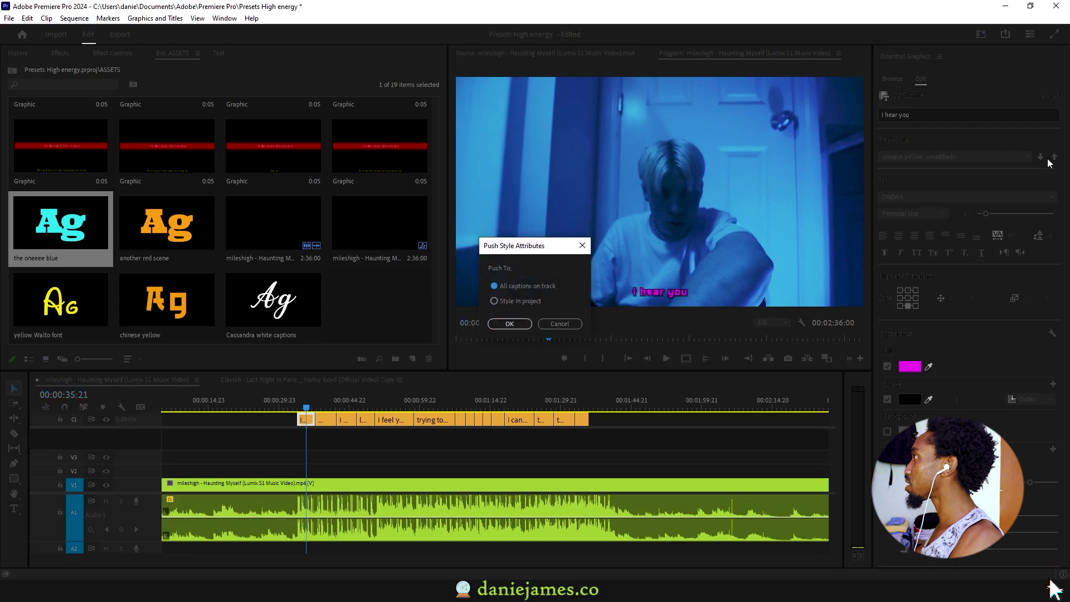
pyautogui.click(497, 325)
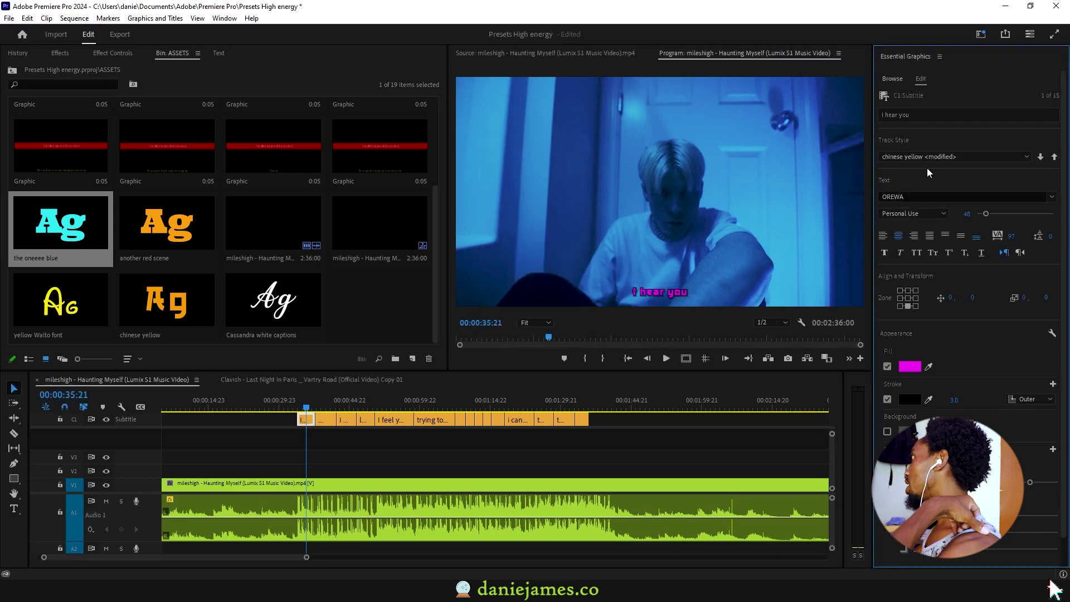
pyautogui.click(939, 156)
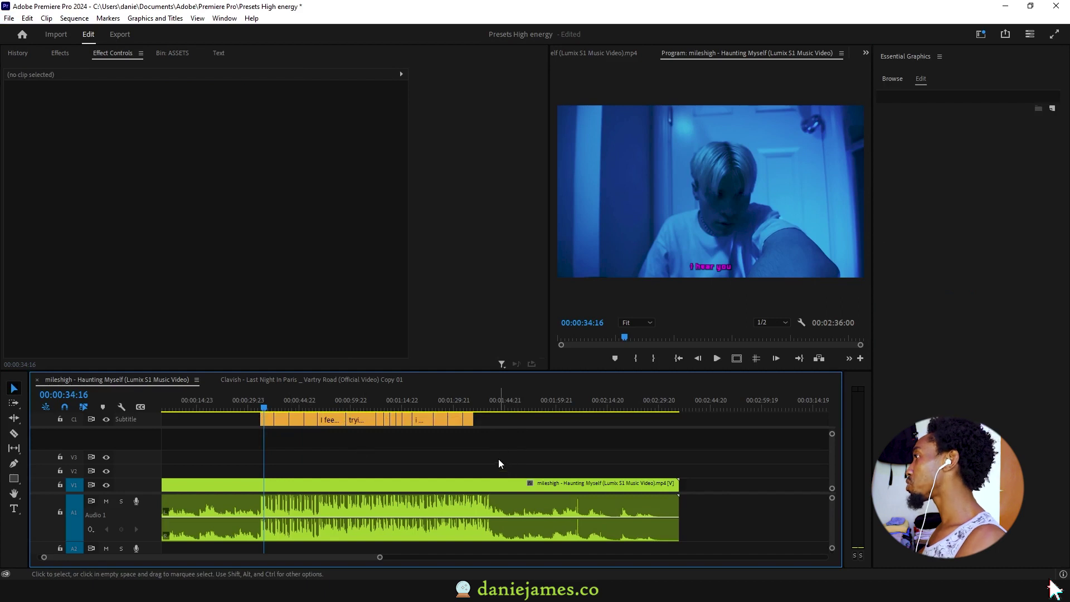
# Duplicate all the captions on the subtitle track to a spot beyond the end of the video clip
pyautogui.moveTo(483, 438); pyautogui.dragTo(261, 419)
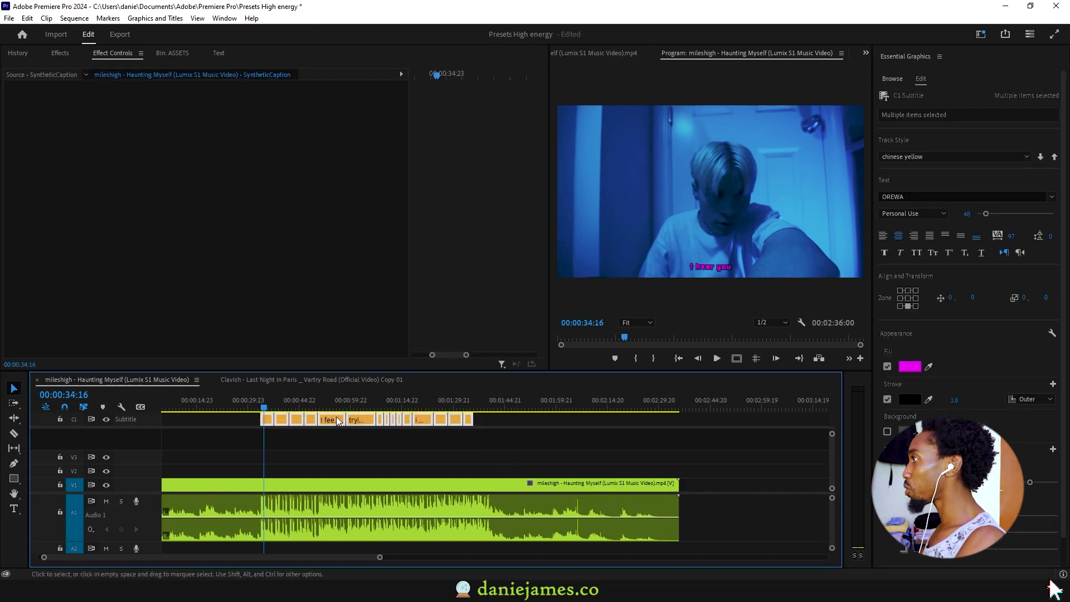
pyautogui.moveTo(339, 422); pyautogui.dragTo(772, 422)
pyautogui.click(360, 420)
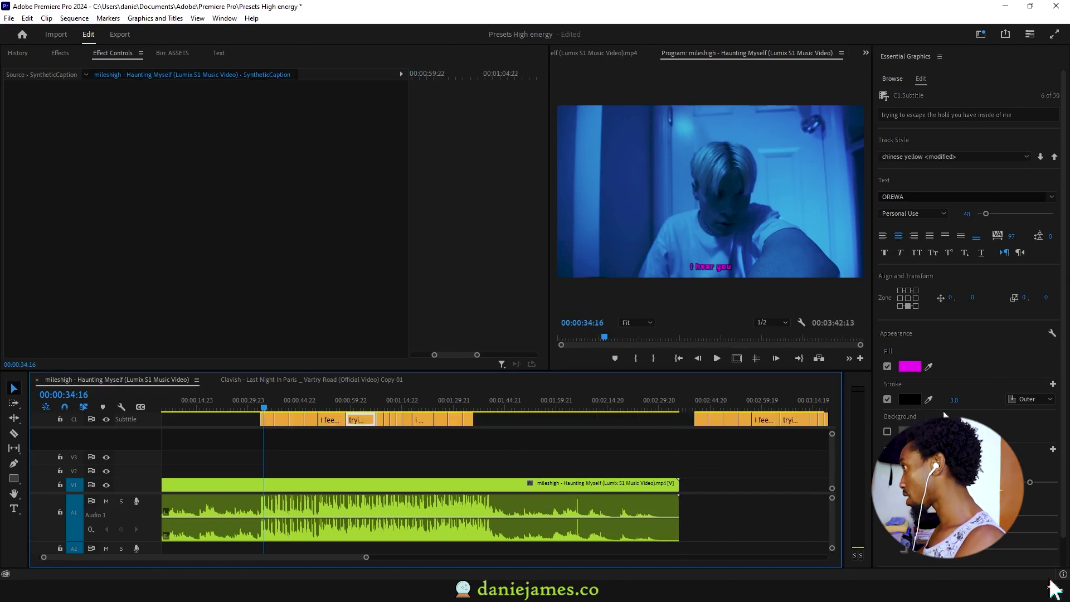
# Select all the original captions over the video and upgrade them to graphics
pyautogui.moveTo(507, 439); pyautogui.dragTo(251, 390)
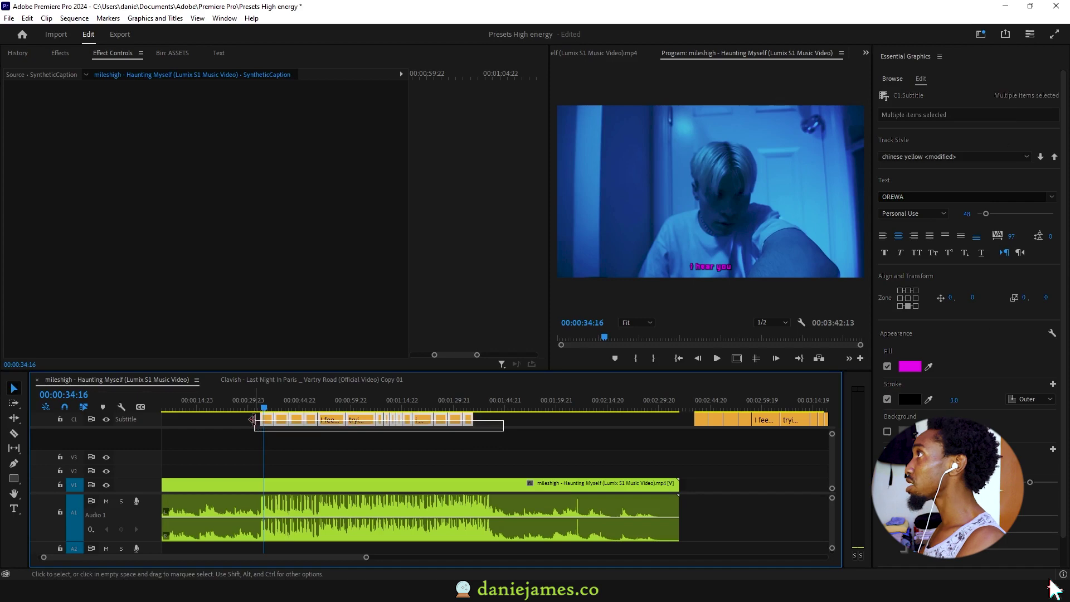
pyautogui.click(155, 18)
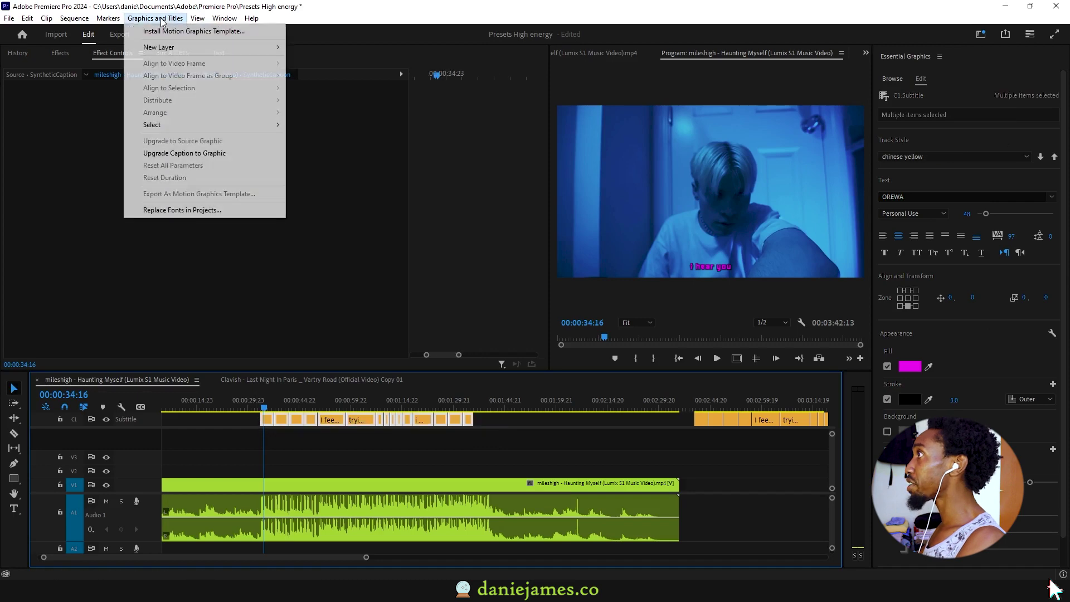
pyautogui.click(185, 153)
# Apply VR Glow to the "I feel you inside of me" graphic with glow radius 79 and glow brightness 3.70
pyautogui.click(328, 408)
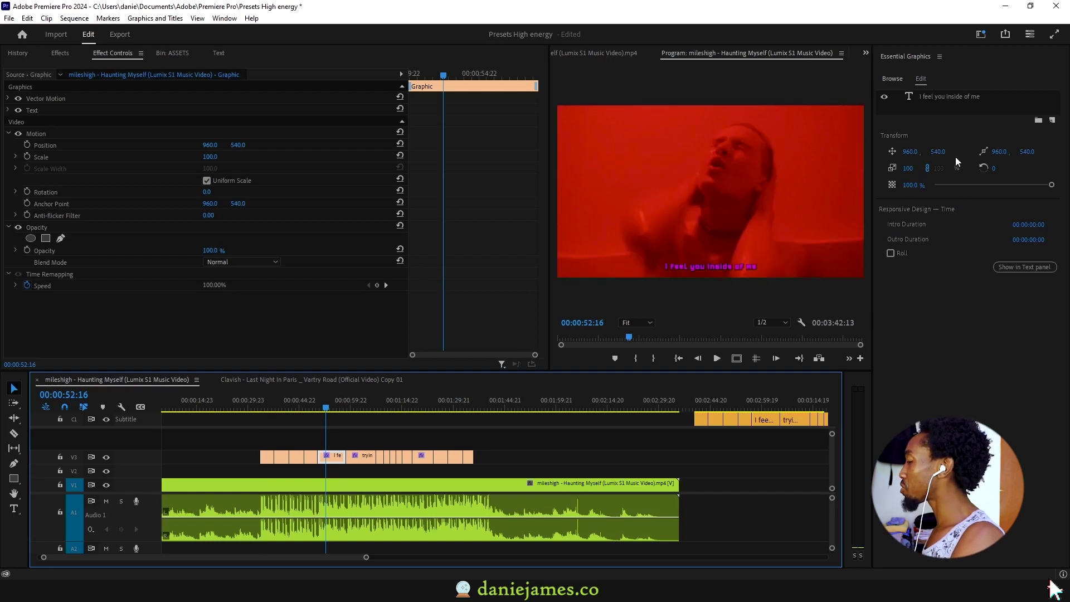
pyautogui.click(60, 53)
pyautogui.click(117, 53)
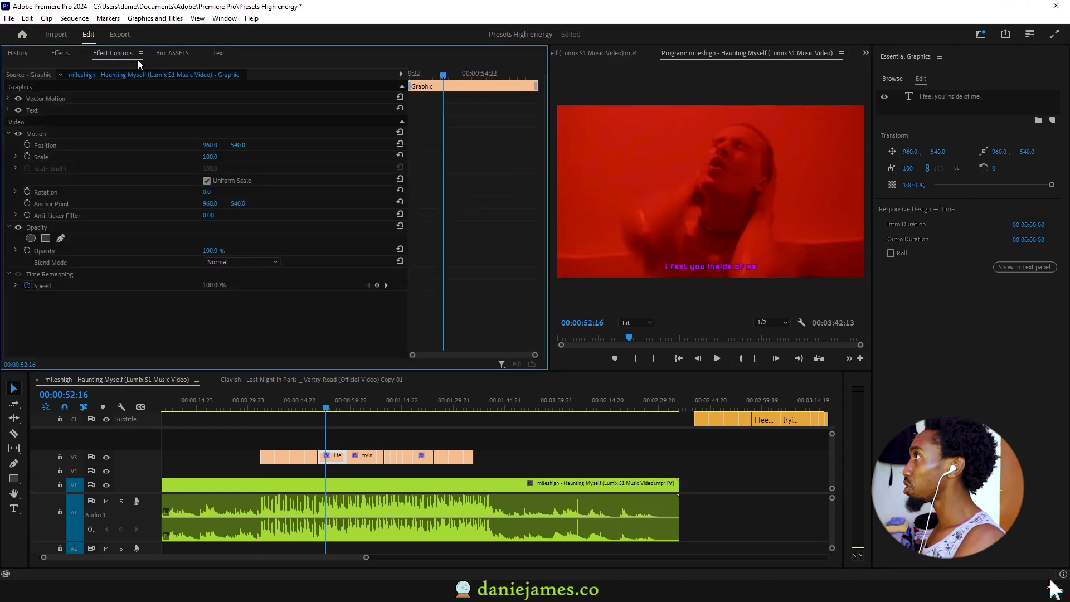
pyautogui.click(60, 53)
pyautogui.moveTo(52, 149); pyautogui.dragTo(335, 457)
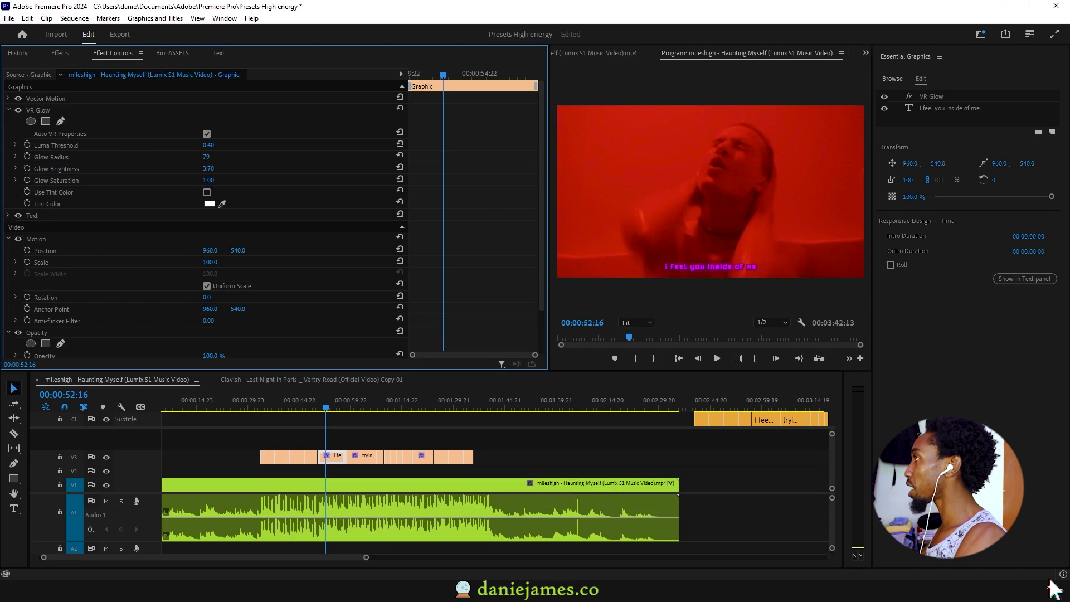
# Copy the glowing "I feel you inside of me" graphic and paste its attributes onto all the caption graphics
pyautogui.rightClick(337, 457)
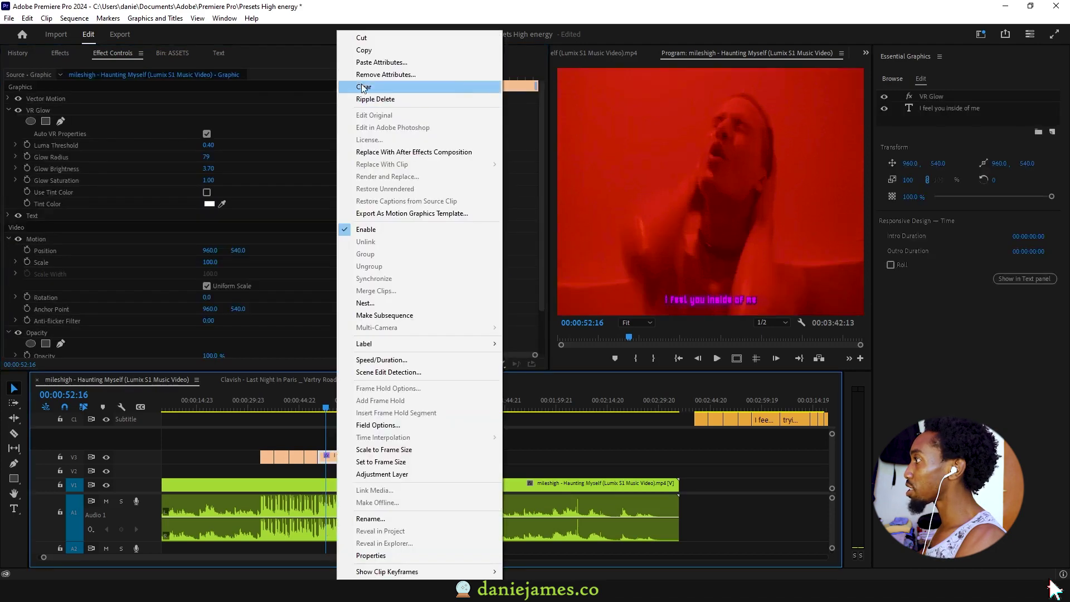
pyautogui.click(364, 50)
pyautogui.moveTo(490, 449); pyautogui.dragTo(362, 460)
pyautogui.rightClick(362, 460)
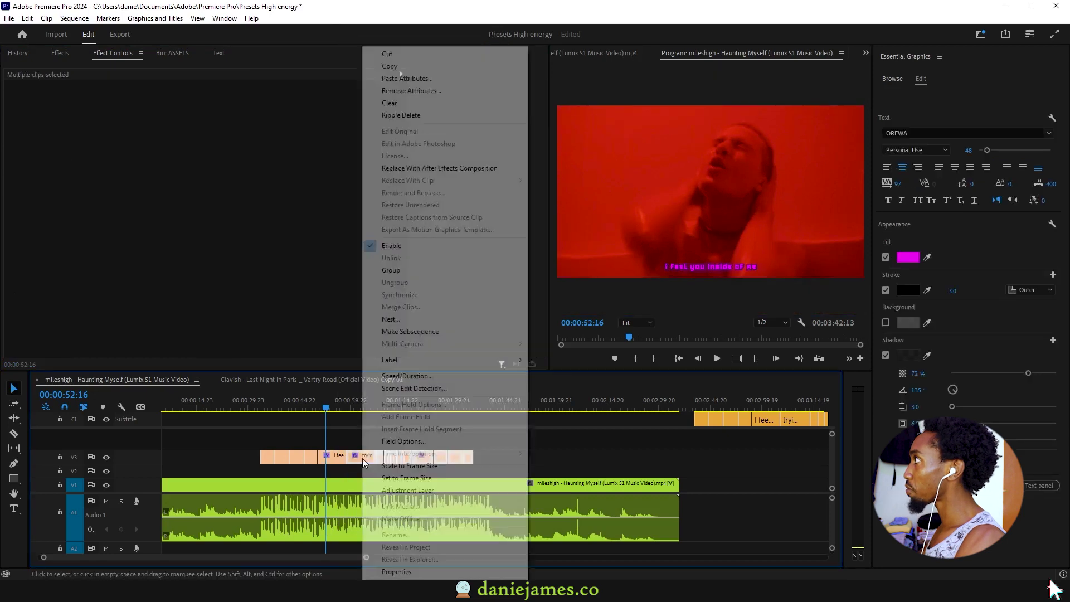
pyautogui.click(478, 79)
pyautogui.click(469, 202)
pyautogui.click(559, 478)
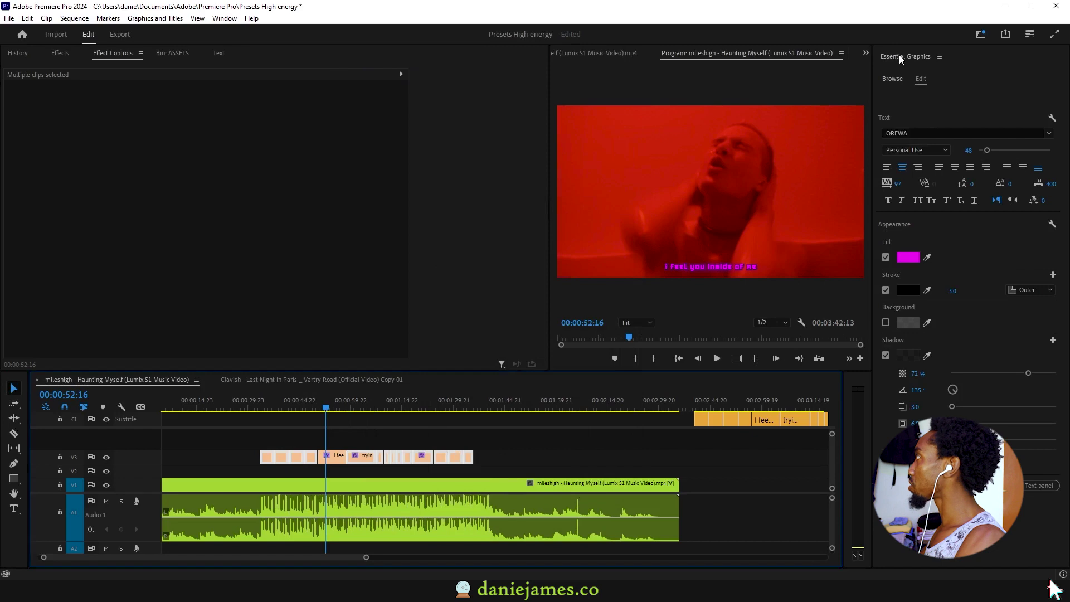
# Close the Essential Graphics panel
pyautogui.rightClick(899, 54)
pyautogui.click(932, 63)
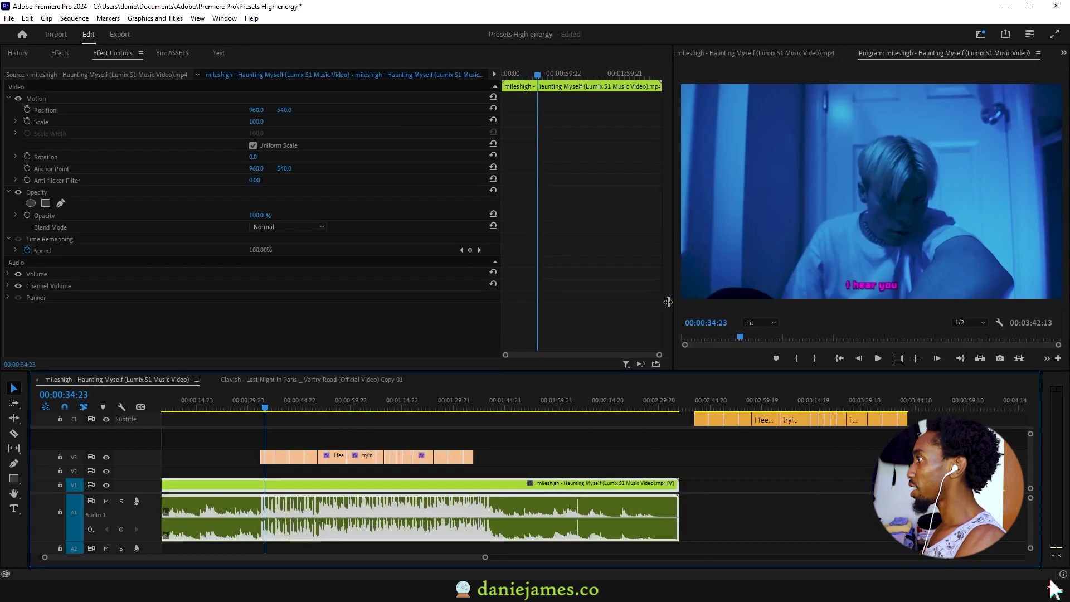
# Add Directional Blur to the "I feel you inside of me" graphic and keyframe Blur Length 0.0 at 00:00:54:18
pyautogui.click(256, 406)
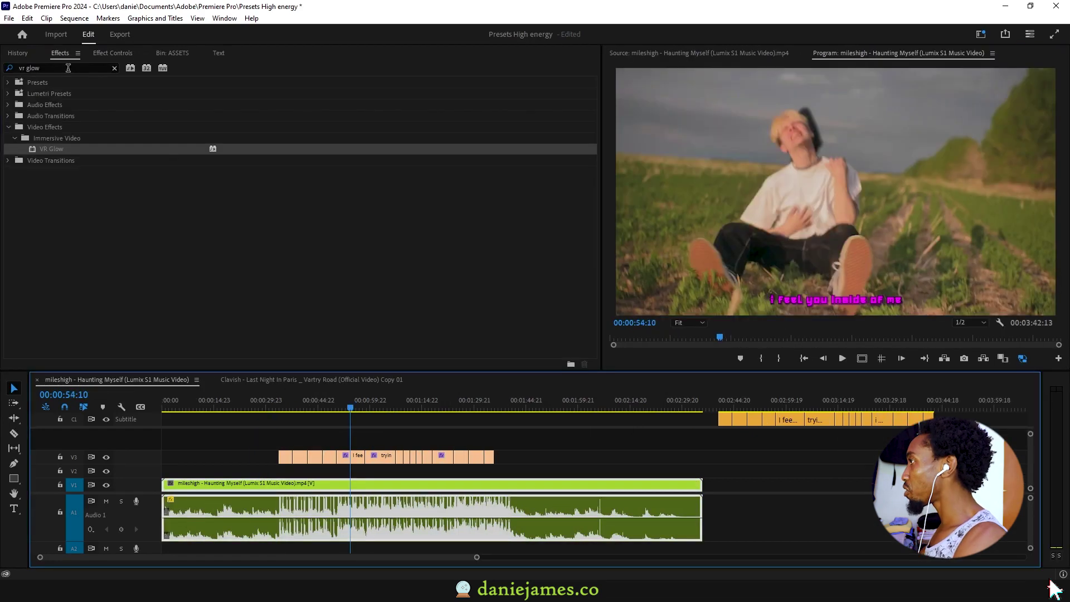
pyautogui.moveTo(342, 407); pyautogui.dragTo(354, 407)
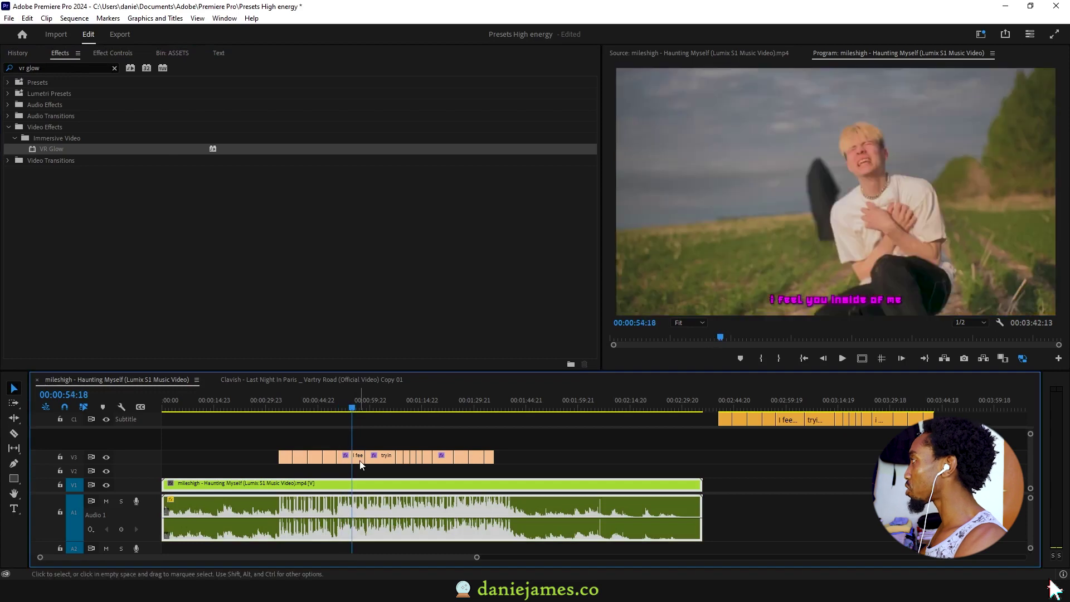
pyautogui.click(360, 458)
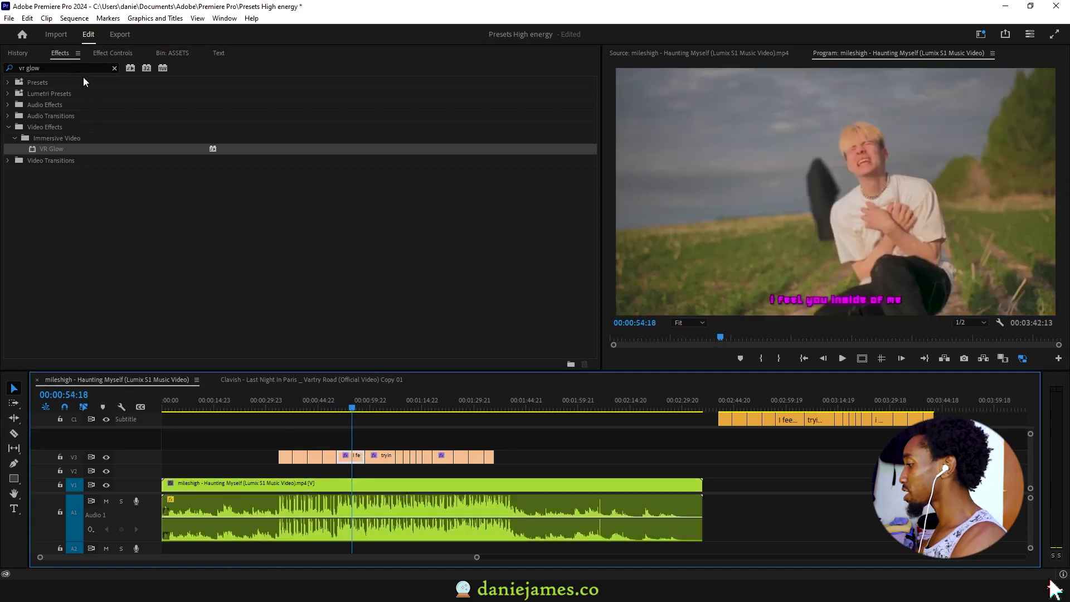
pyautogui.click(4, 67)
pyautogui.write('directio')
pyautogui.moveTo(67, 193); pyautogui.dragTo(360, 458)
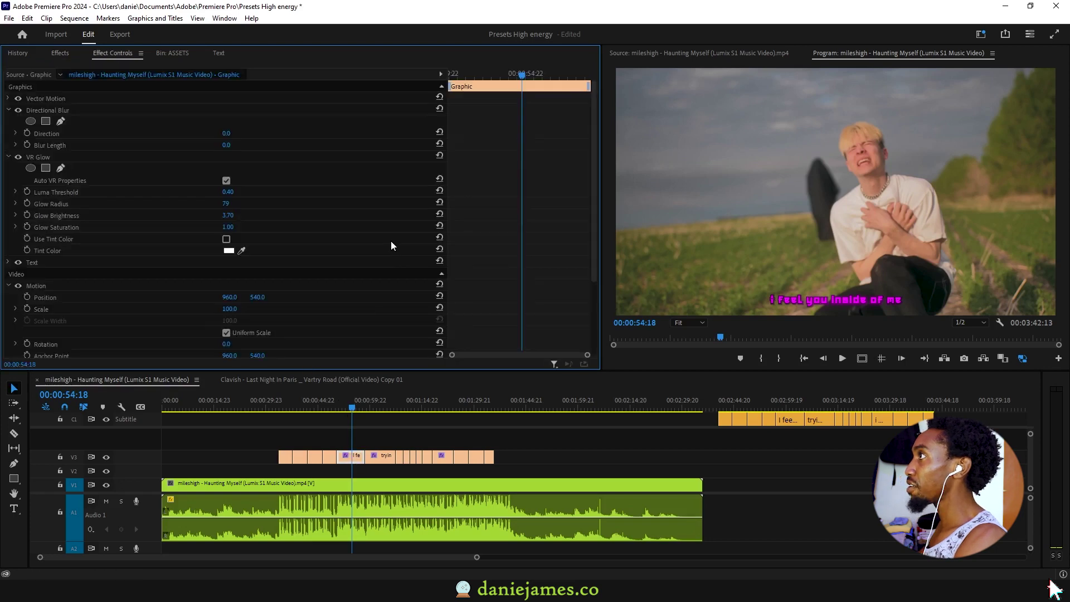
pyautogui.click(416, 145)
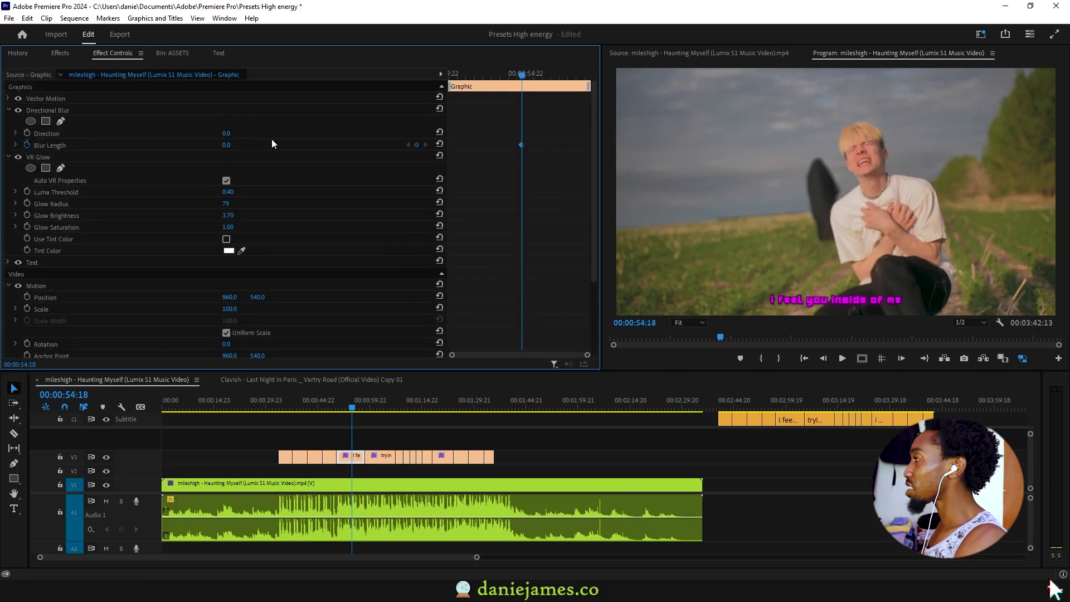
# Keyframe the graphic's Directional Blur Length from 10.0 at the clip's start to 0.0 at 00:00:50:15
pyautogui.click(229, 146)
pyautogui.write('10')
pyautogui.press('Return')
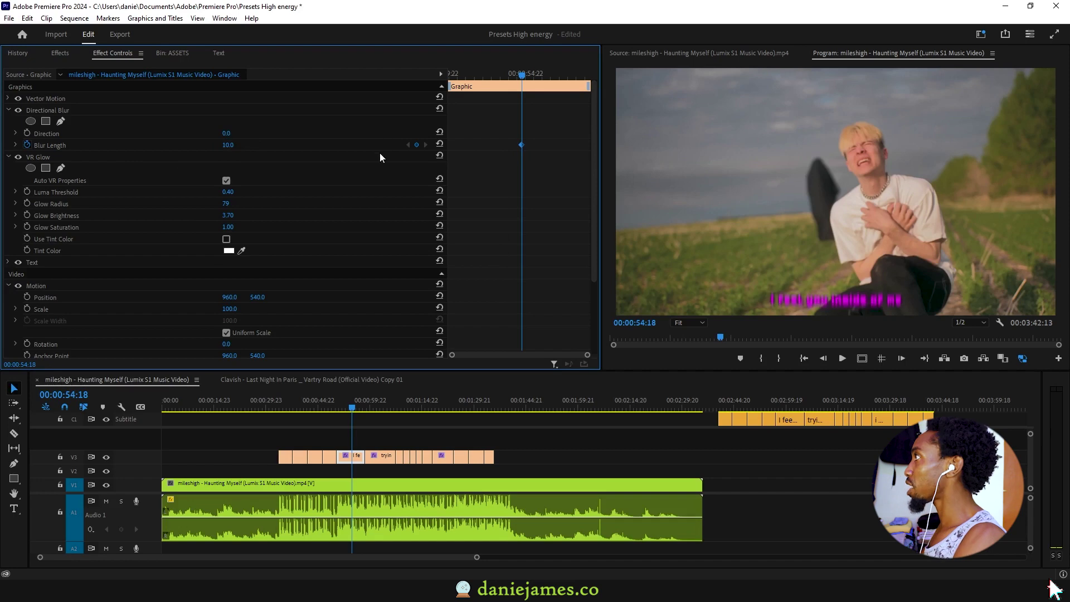
pyautogui.click(452, 76)
pyautogui.click(450, 77)
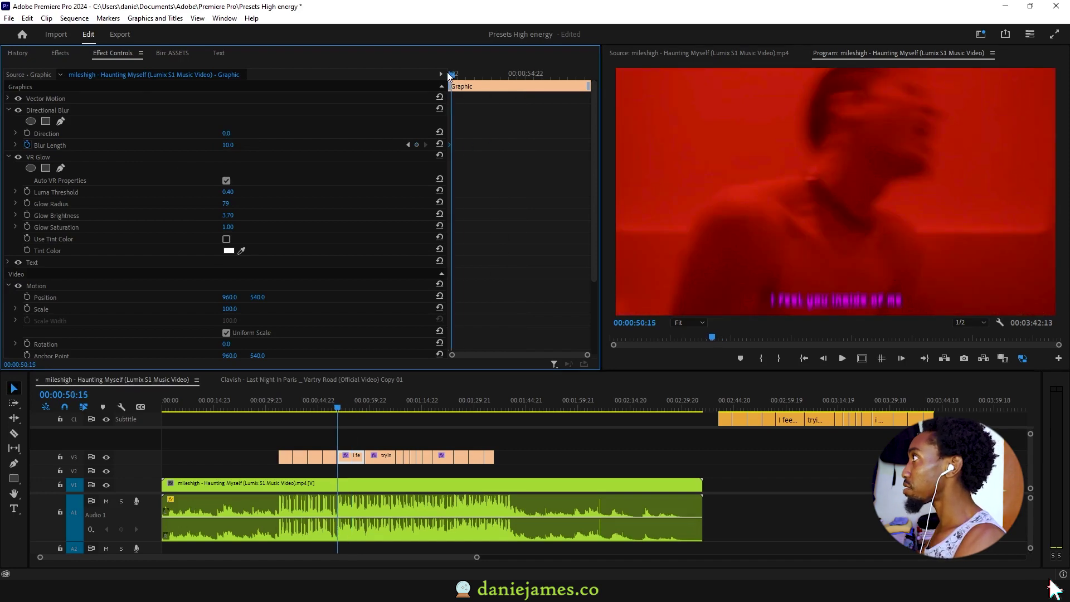
pyautogui.click(439, 144)
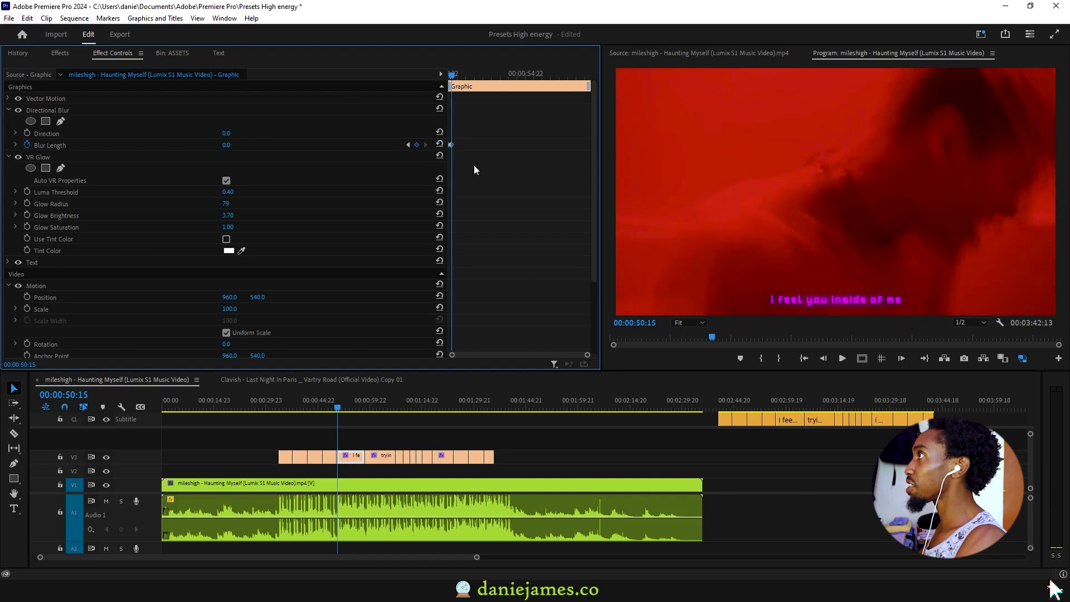
# Save the animated Directional Blur as the preset "Directional Blur CAPTIONS IN", anchored to the in point
pyautogui.click(69, 109)
pyautogui.rightClick(68, 110)
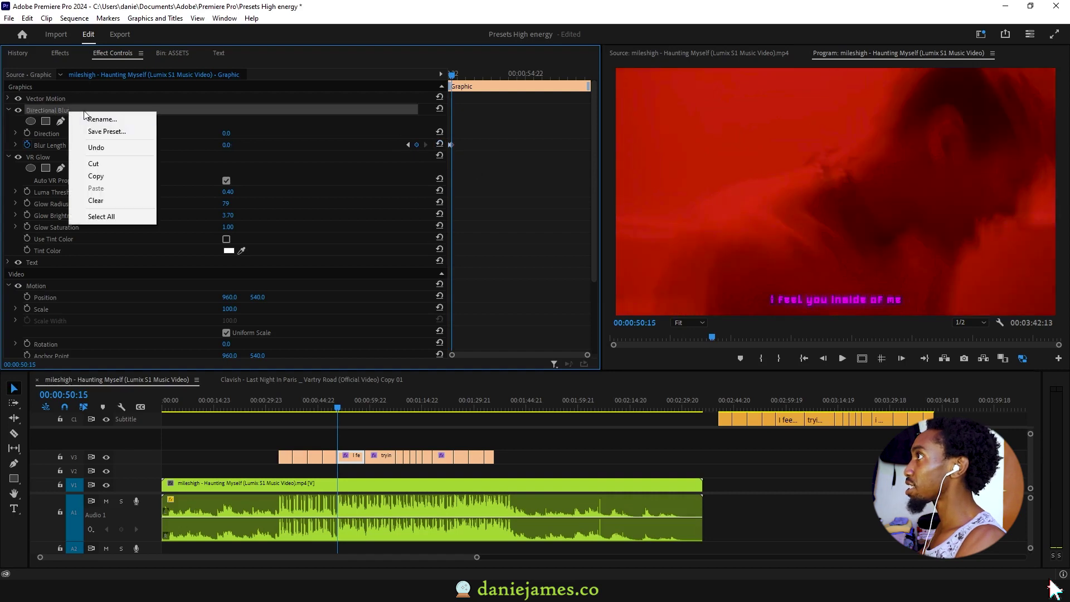
pyautogui.click(148, 133)
pyautogui.write('CAPTIONS IN')
pyautogui.click(517, 266)
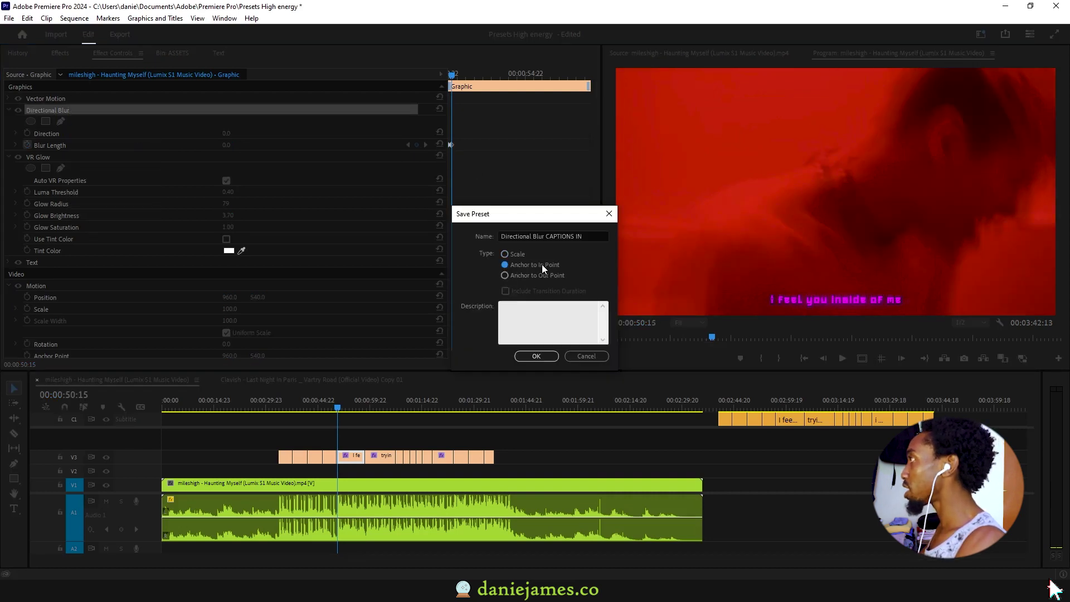
pyautogui.click(541, 357)
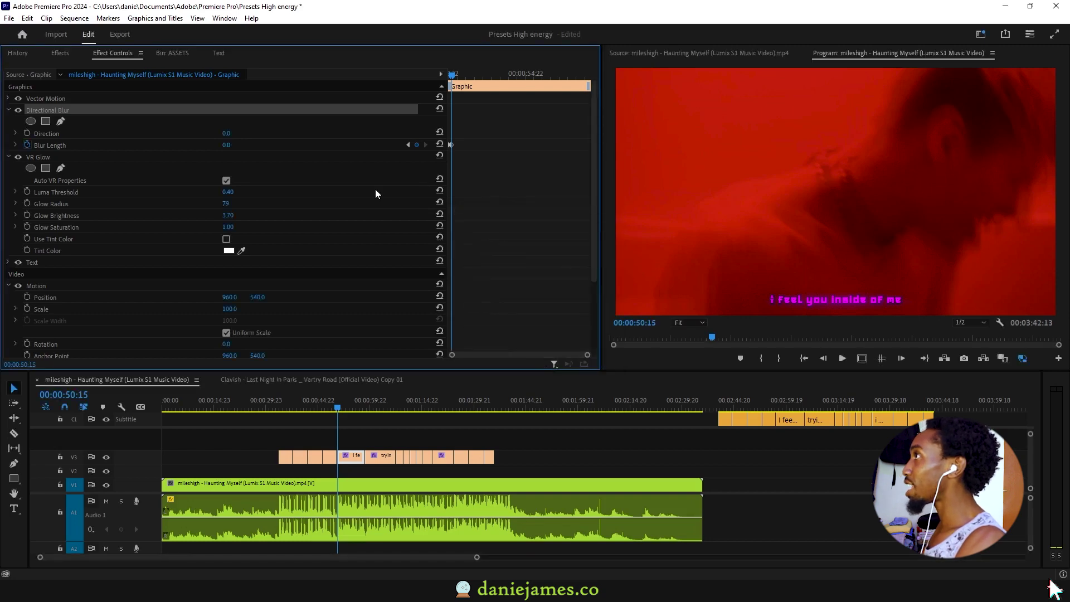
# Add a second Directional Blur to the graphic and keyframe its Blur Length from 0.0 at 00:00:58:12 to 10.0 at the clip's end
pyautogui.hotkey('shift', '7')
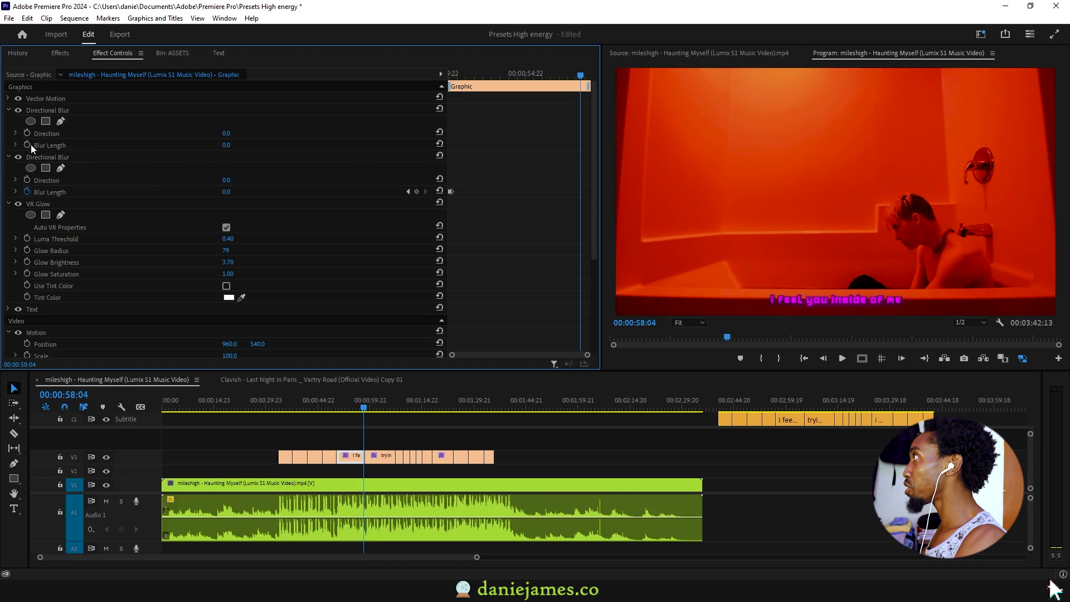
pyautogui.click(27, 145)
pyautogui.click(227, 145)
pyautogui.write('10')
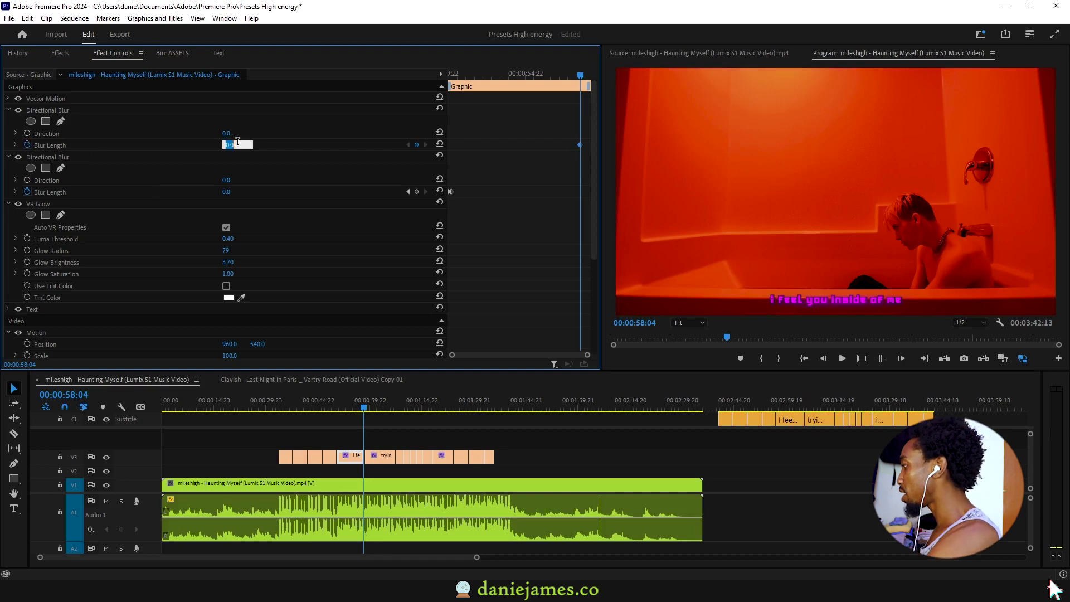
pyautogui.press('Return')
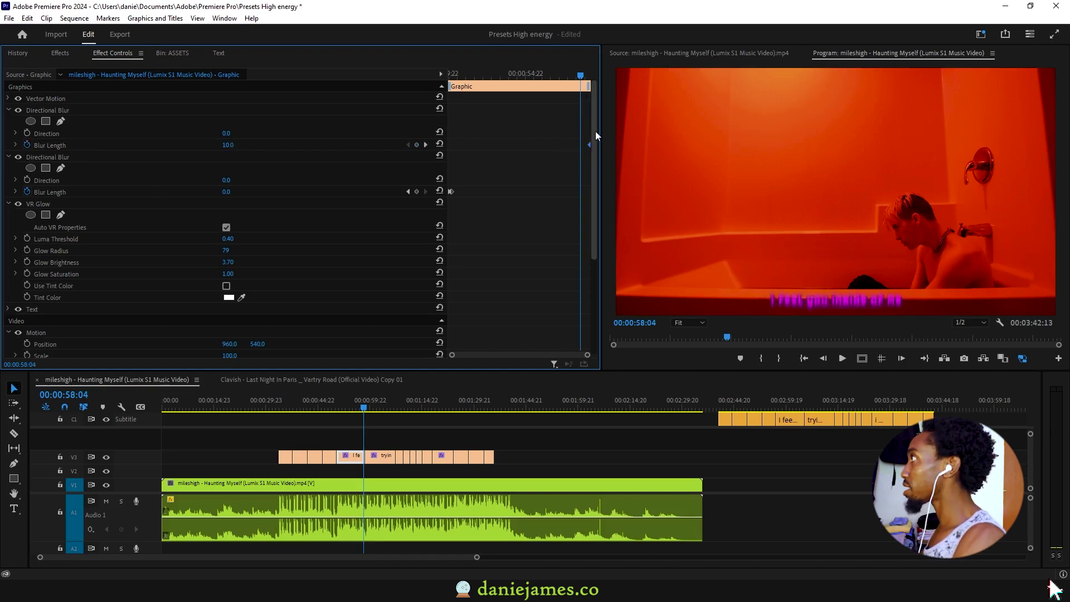
pyautogui.click(439, 144)
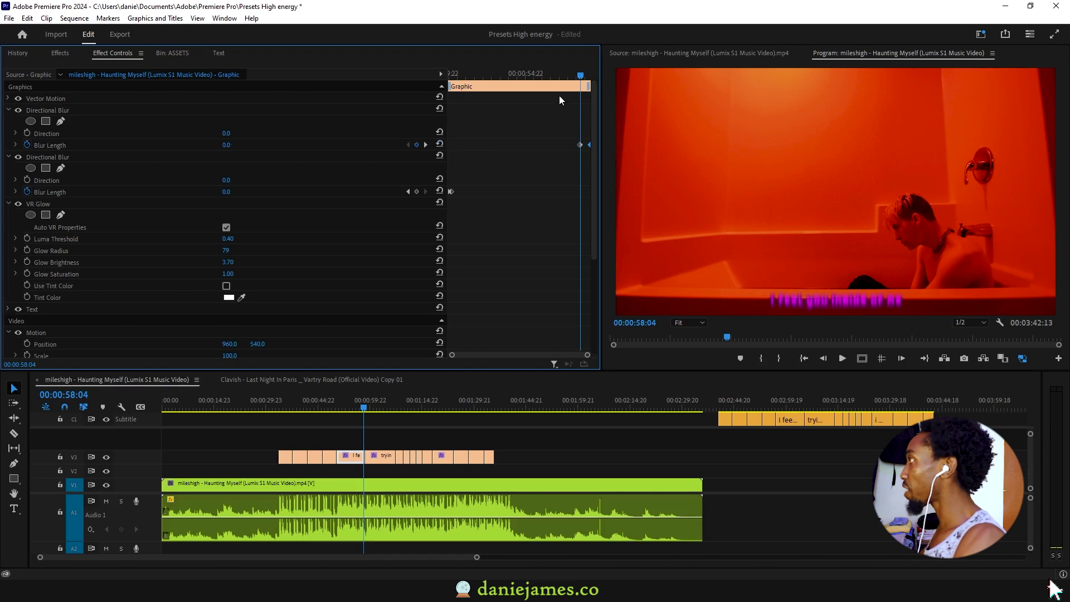
pyautogui.click(580, 145)
pyautogui.moveTo(580, 145); pyautogui.dragTo(587, 145)
# Save the second Directional Blur as the preset "Directional Blur CAPTION OUT", anchored to the out point
pyautogui.rightClick(92, 108)
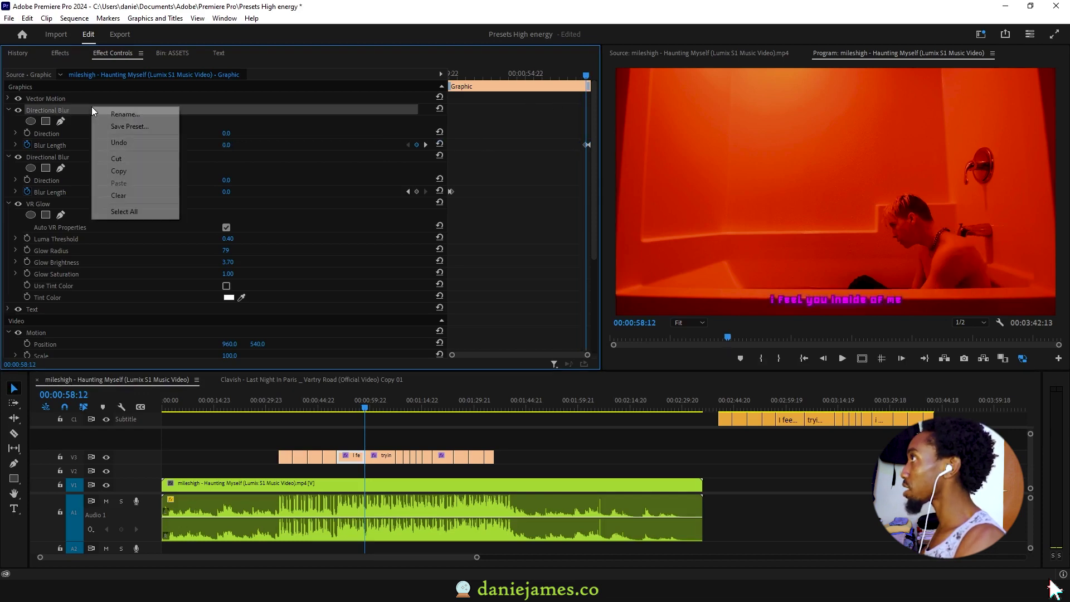
pyautogui.click(129, 127)
pyautogui.write('CAPTION OUT')
pyautogui.click(534, 276)
pyautogui.press('Return')
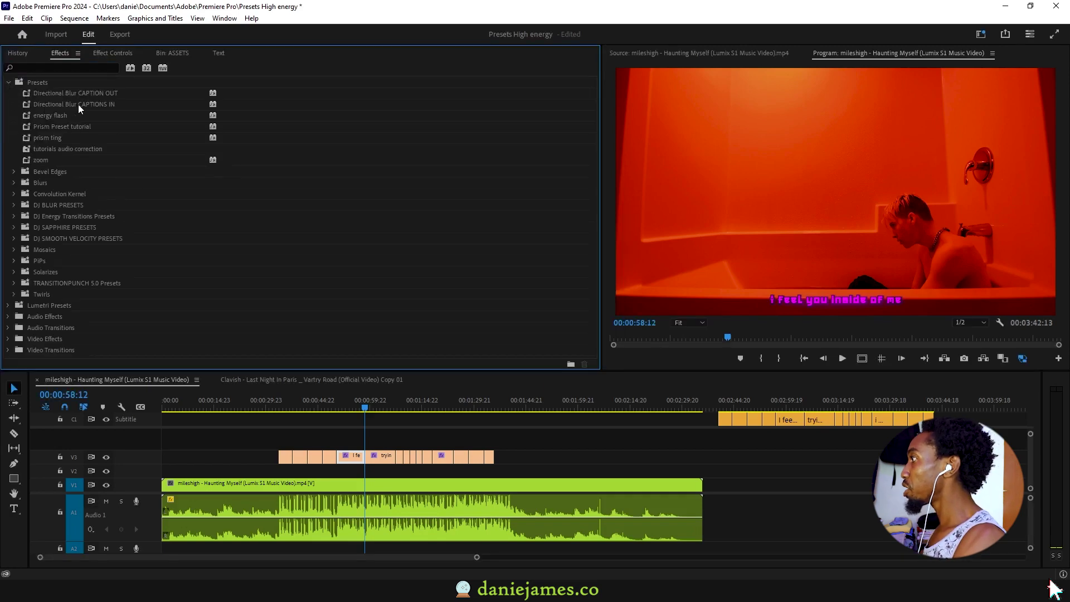
# Apply the Directional Blur CAPTIONS IN and CAPTION OUT presets to all caption graphics following "I feel you inside of me"
pyautogui.moveTo(379, 433); pyautogui.dragTo(511, 468)
pyautogui.moveTo(90, 106); pyautogui.dragTo(385, 469)
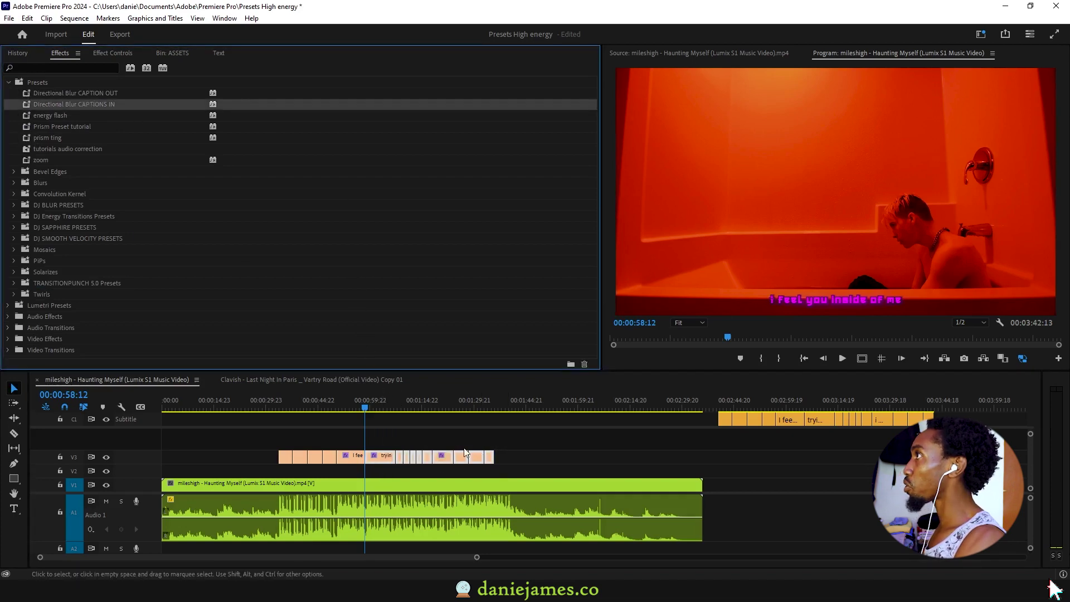
pyautogui.moveTo(72, 94); pyautogui.dragTo(379, 460)
# Apply the Directional Blur CAPTIONS IN and CAPTION OUT presets to the first four caption graphics on V3
pyautogui.moveTo(365, 408); pyautogui.dragTo(276, 407)
pyautogui.moveTo(263, 453); pyautogui.dragTo(329, 467)
pyautogui.click(79, 103)
pyautogui.moveTo(78, 96); pyautogui.dragTo(310, 458)
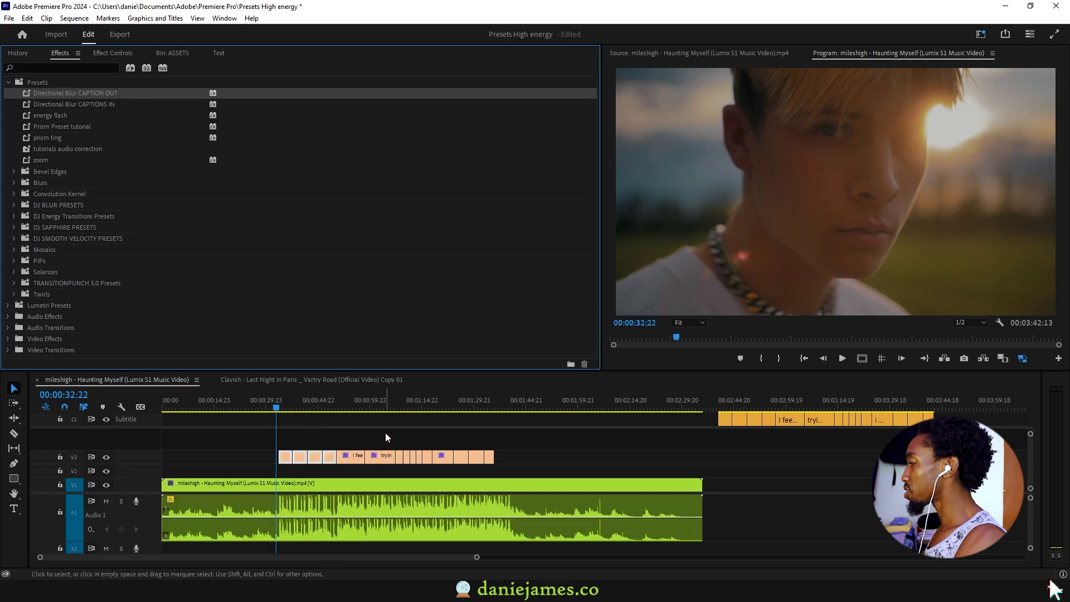